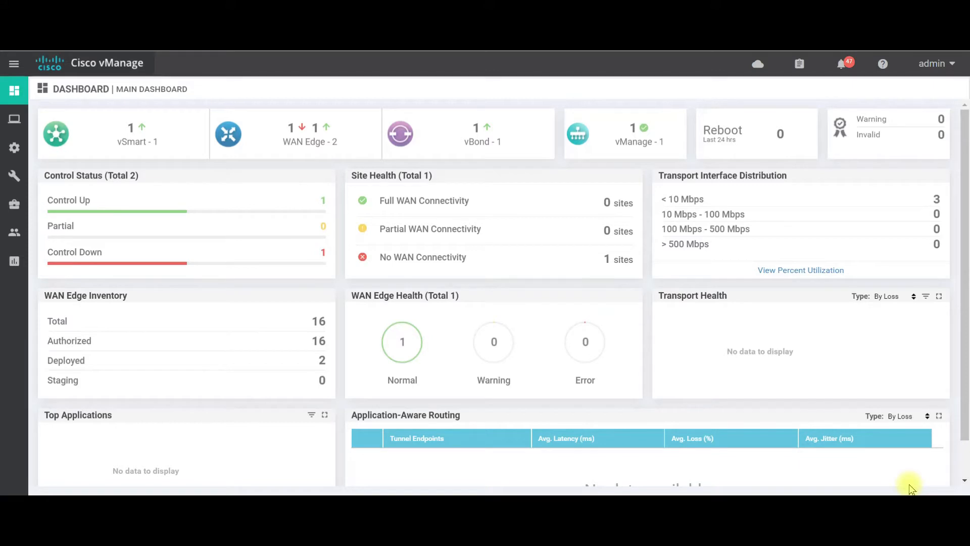
Start a new device template from feature templates for the ISR4331 device model.
{"action": "mouse_move", "coordinate": [17, 168]}
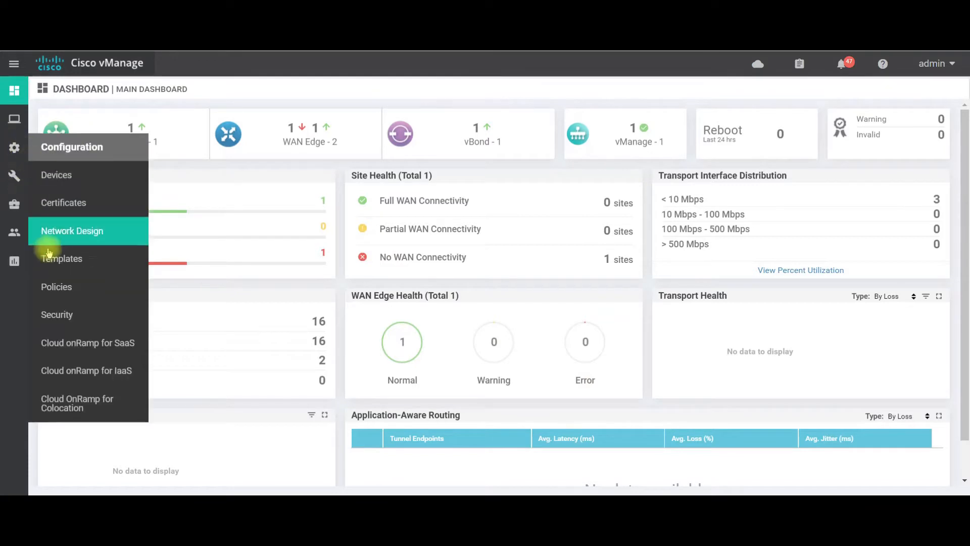
{"action": "left_click", "coordinate": [55, 267]}
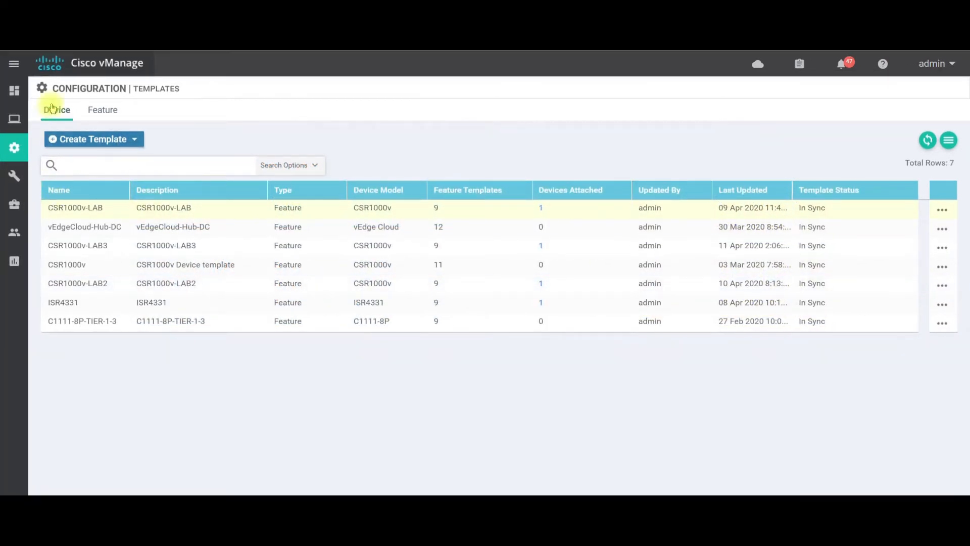
{"action": "left_click", "coordinate": [74, 147]}
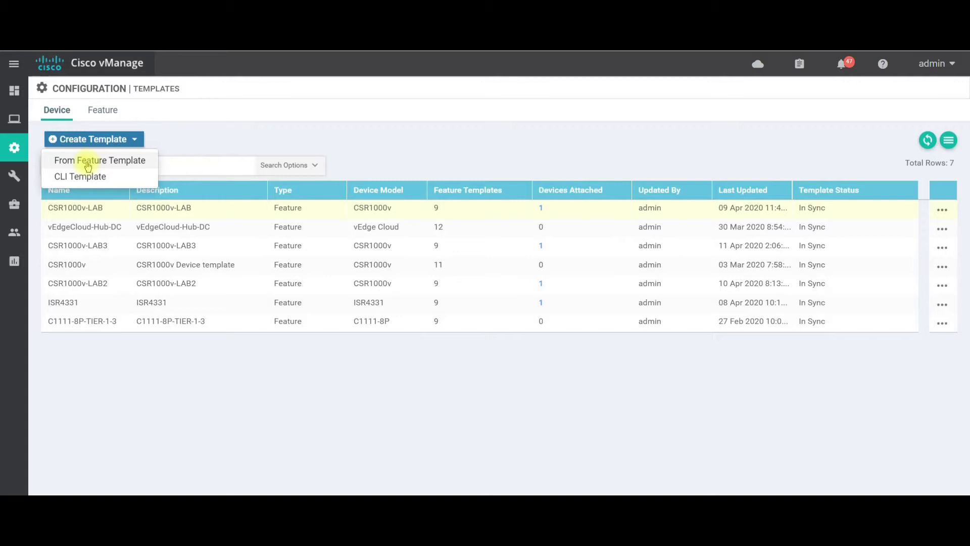
{"action": "left_click", "coordinate": [91, 161]}
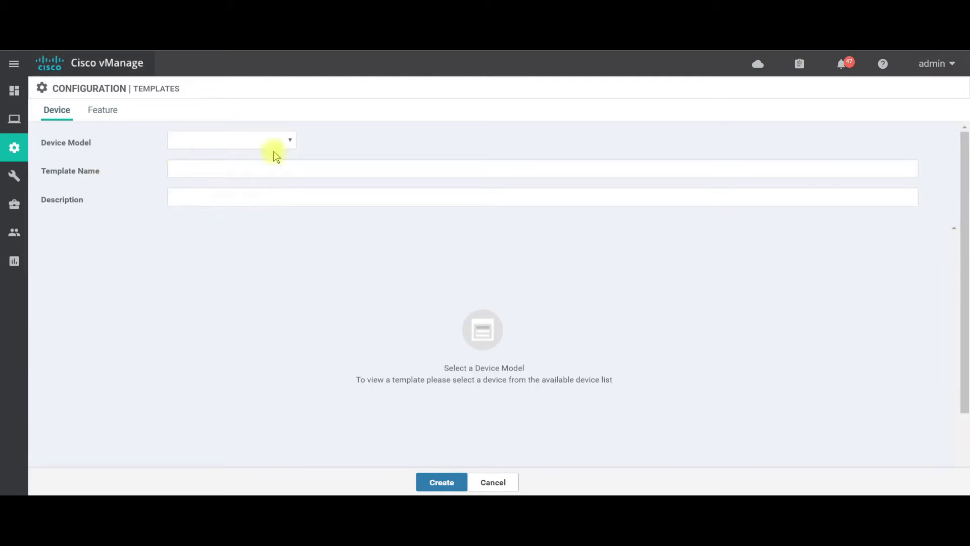
{"action": "left_click", "coordinate": [289, 141]}
{"action": "scroll", "coordinate": [212, 303], "scroll_direction": "down", "scroll_amount": 10}
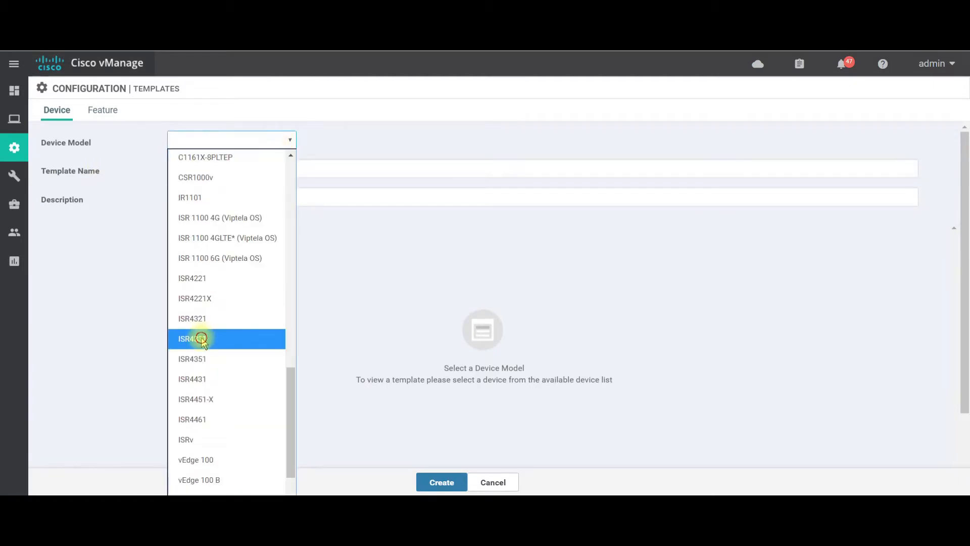
{"action": "left_click", "coordinate": [203, 341]}
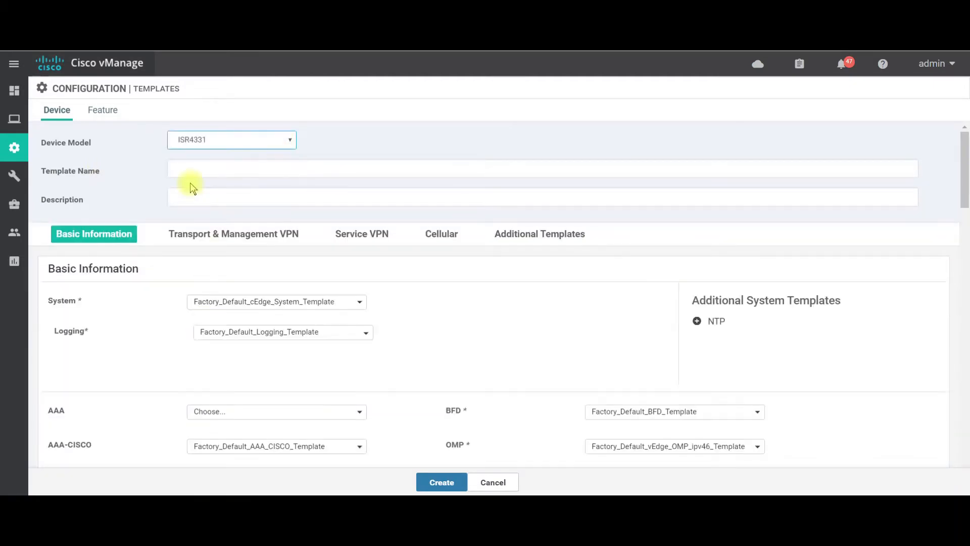
Enter ISR4431 as both the template name and the description of the device template.
{"action": "left_click", "coordinate": [191, 166]}
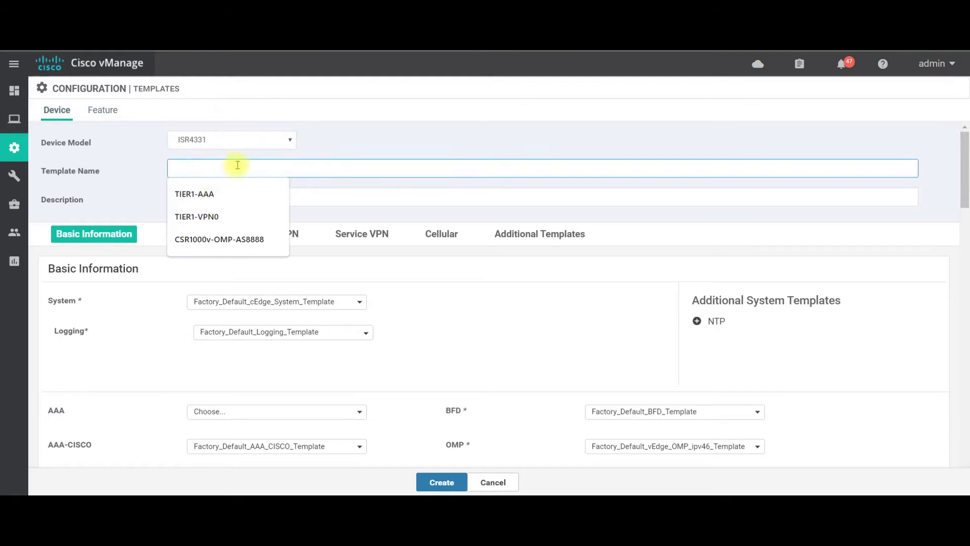
{"action": "type", "text": "ISR4431"}
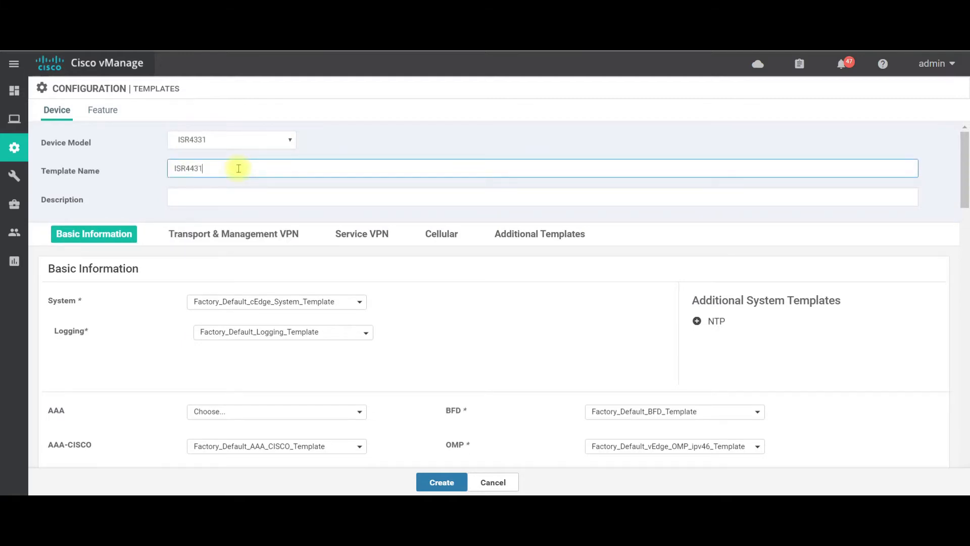
{"action": "left_click_drag", "start_coordinate": [220, 168], "coordinate": [158, 168]}
{"action": "key", "text": "ctrl+c"}
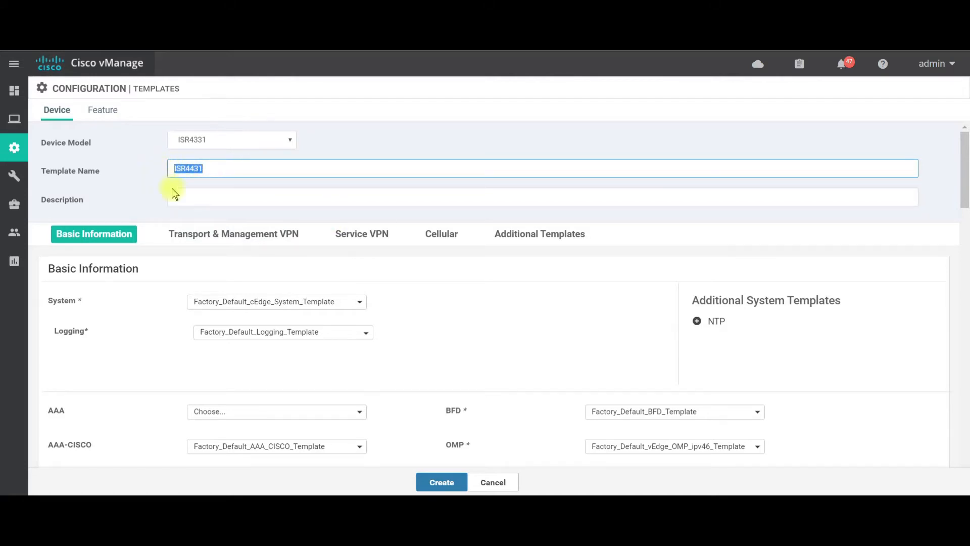
{"action": "left_click", "coordinate": [189, 196]}
{"action": "key", "text": "ctrl+v"}
{"action": "left_click_drag", "start_coordinate": [196, 197], "coordinate": [206, 203]}
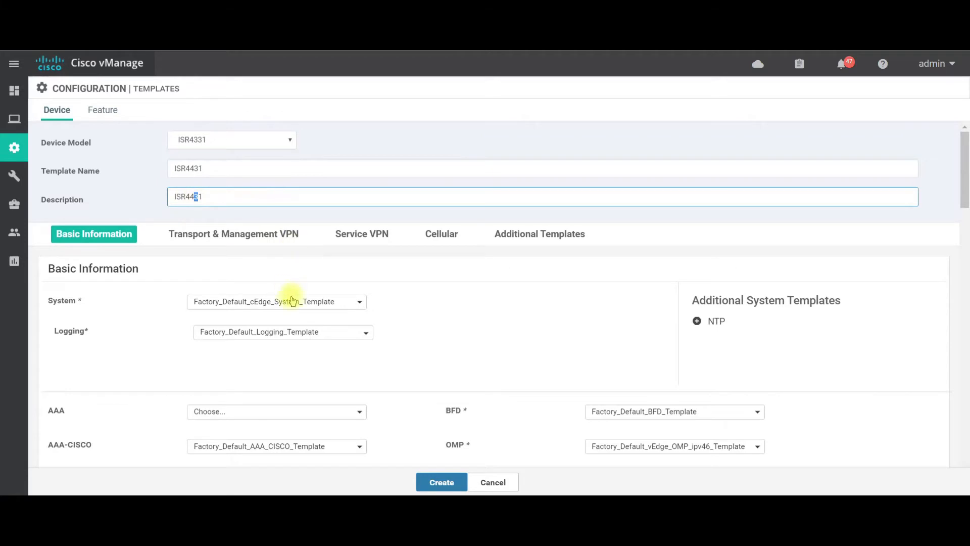
Create the device template with the factory default templates kept for Basic Information and Transport & Management VPN.
{"action": "scroll", "coordinate": [354, 295], "scroll_direction": "down", "scroll_amount": 2}
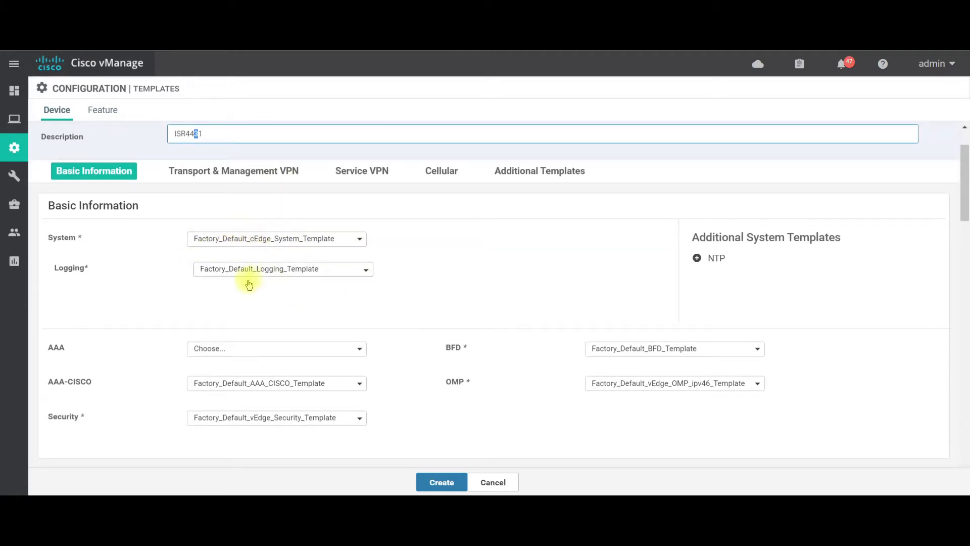
{"action": "scroll", "coordinate": [159, 305], "scroll_direction": "down", "scroll_amount": 3}
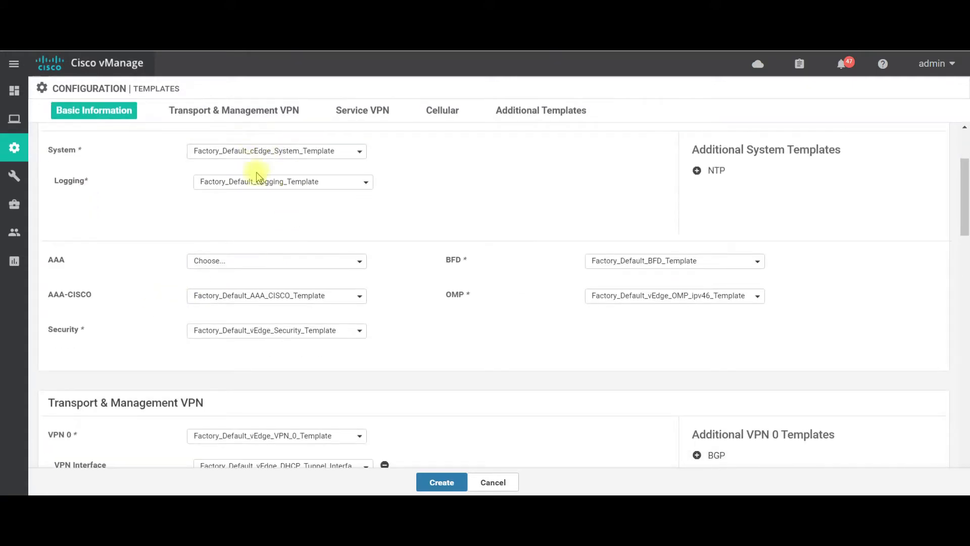
{"action": "scroll", "coordinate": [267, 274], "scroll_direction": "down", "scroll_amount": 10}
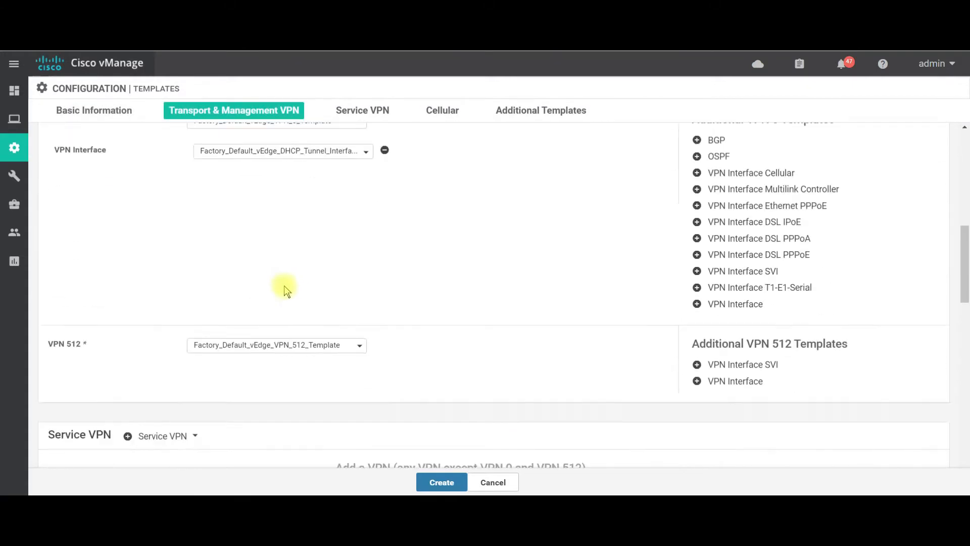
{"action": "scroll", "coordinate": [303, 321], "scroll_direction": "down", "scroll_amount": 4}
{"action": "scroll", "coordinate": [364, 338], "scroll_direction": "up", "scroll_amount": 10}
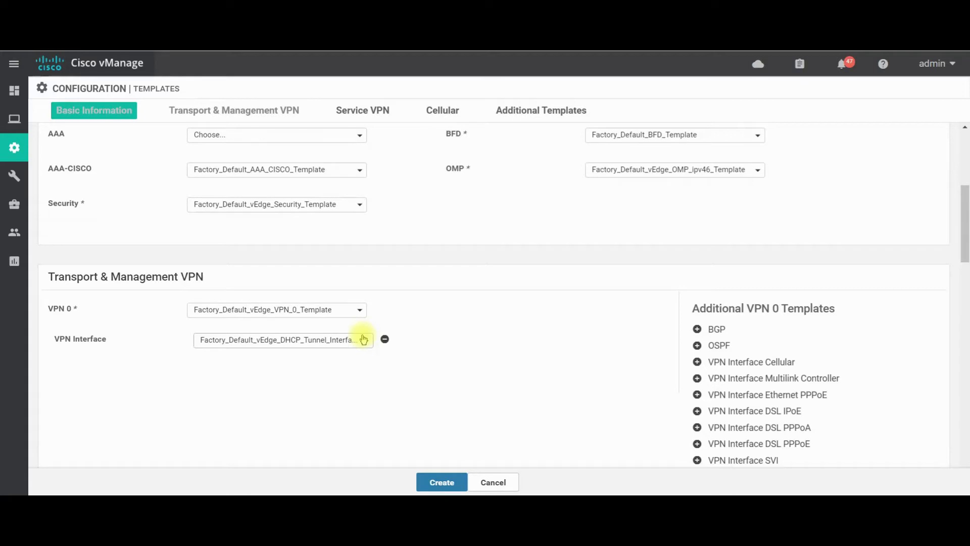
{"action": "left_click", "coordinate": [442, 482]}
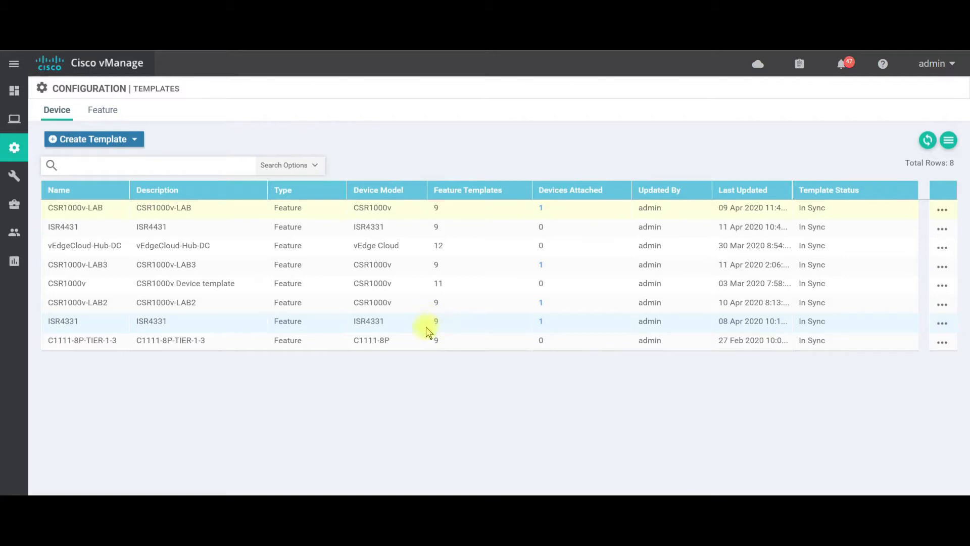
Start a new feature template for the CSR1000v and ISR4331 device models.
{"action": "left_click", "coordinate": [97, 114]}
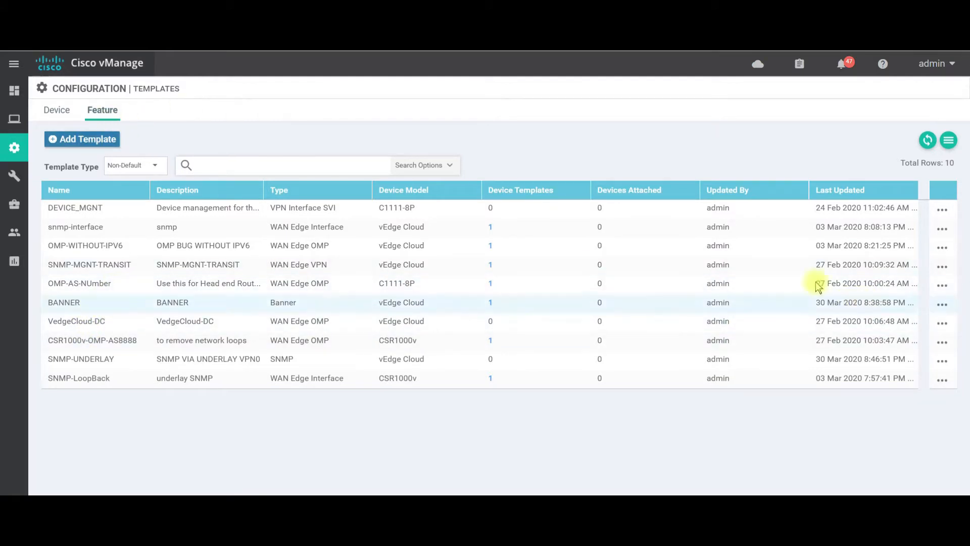
{"action": "left_click", "coordinate": [88, 144]}
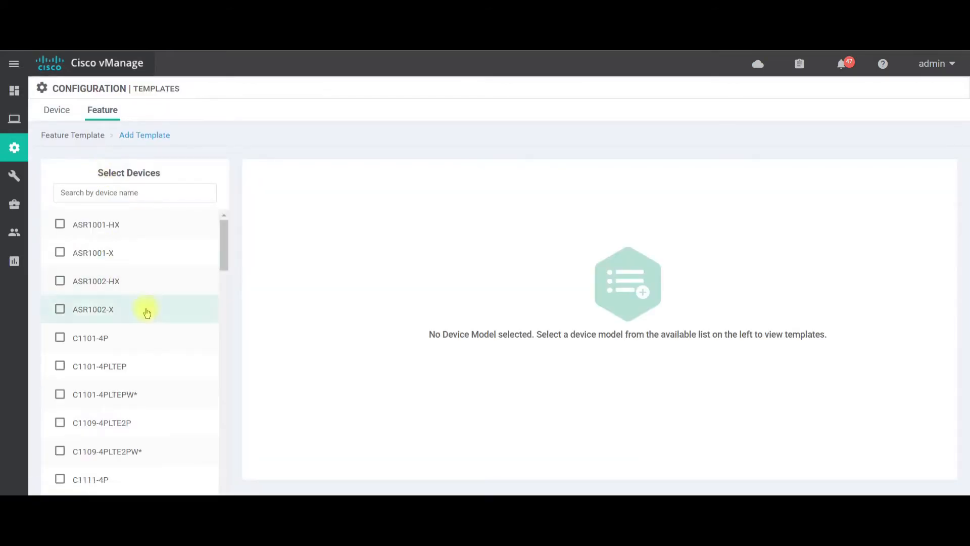
{"action": "scroll", "coordinate": [149, 311], "scroll_direction": "down", "scroll_amount": 3}
{"action": "scroll", "coordinate": [156, 311], "scroll_direction": "down", "scroll_amount": 10}
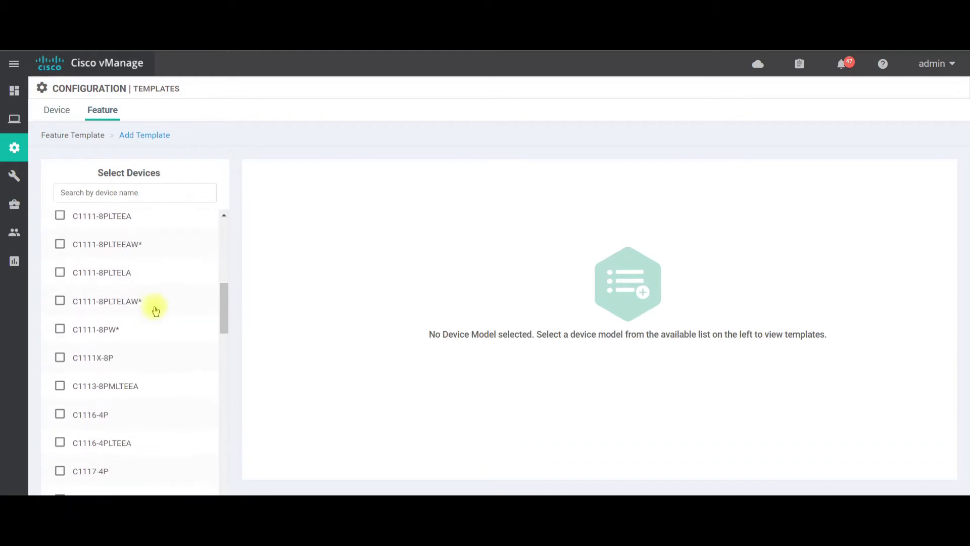
{"action": "scroll", "coordinate": [158, 309], "scroll_direction": "down", "scroll_amount": 4}
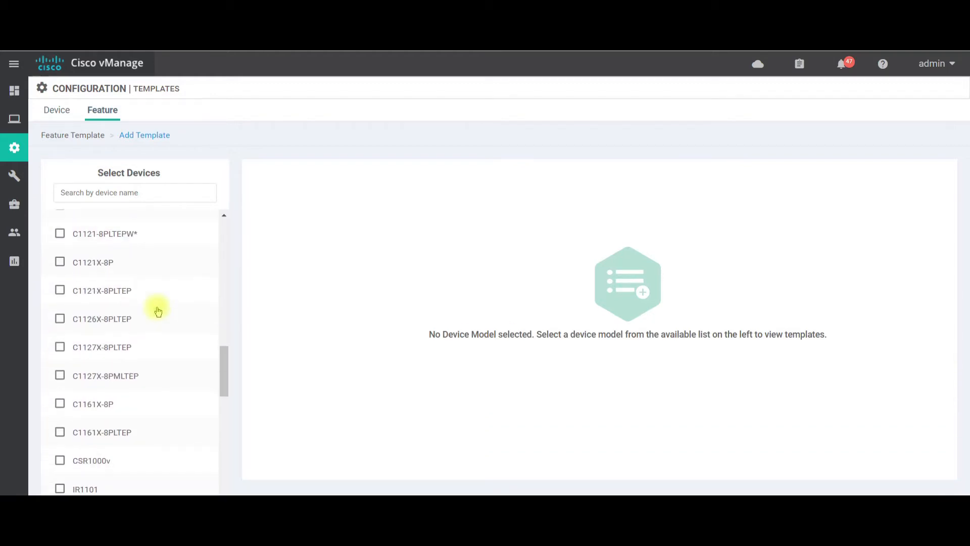
{"action": "scroll", "coordinate": [223, 364], "scroll_direction": "down", "scroll_amount": 3}
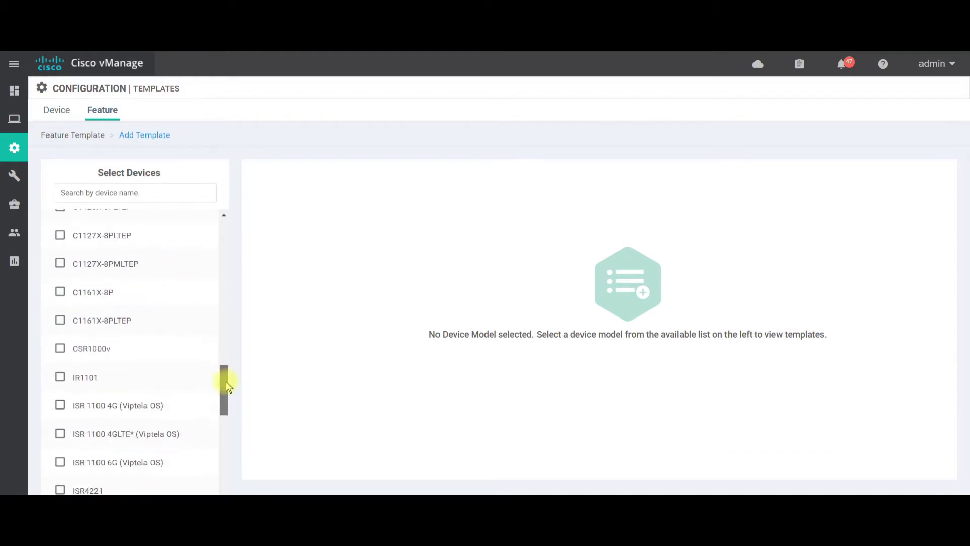
{"action": "scroll", "coordinate": [128, 333], "scroll_direction": "down", "scroll_amount": 1}
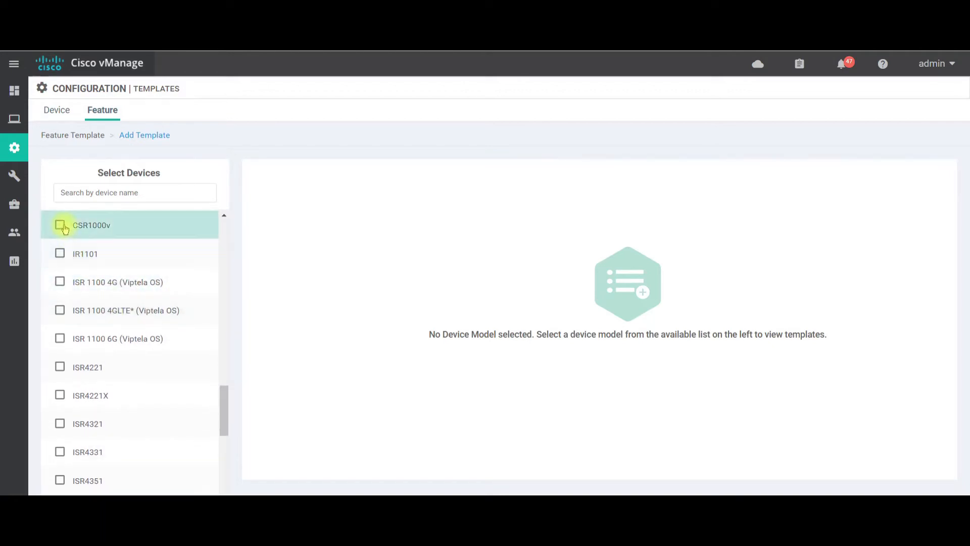
{"action": "left_click", "coordinate": [63, 224]}
{"action": "scroll", "coordinate": [126, 298], "scroll_direction": "down", "scroll_amount": 1}
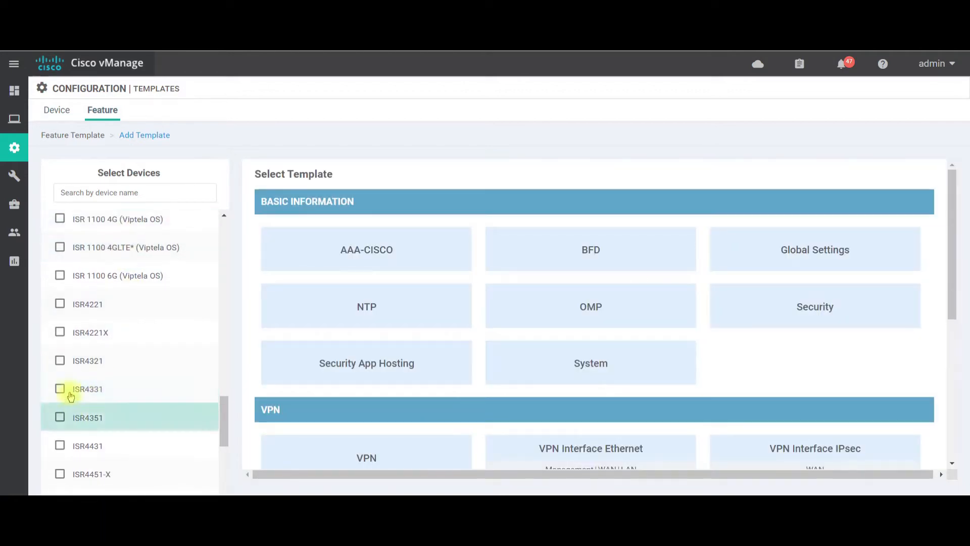
{"action": "left_click", "coordinate": [59, 390]}
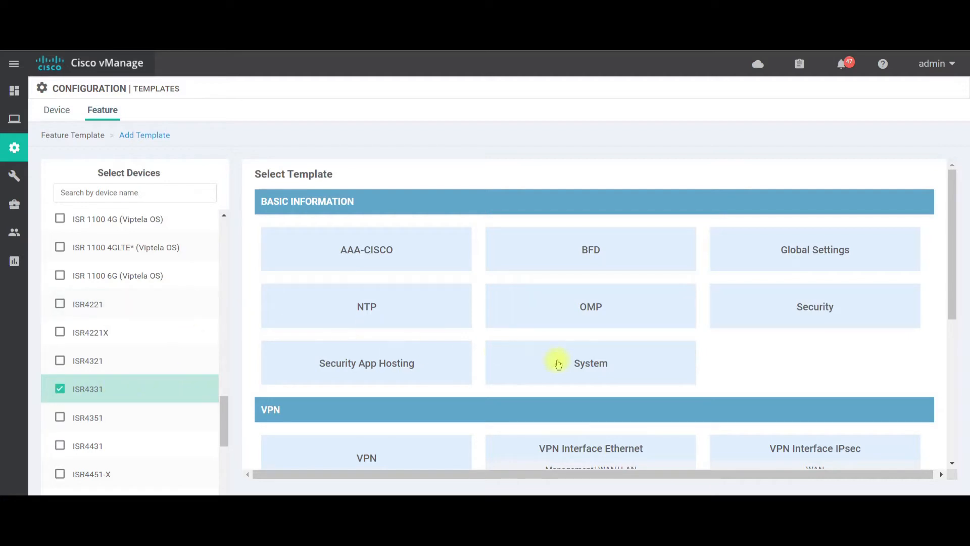
Choose Banner from the other templates as the feature template type.
{"action": "scroll", "coordinate": [558, 364], "scroll_direction": "down", "scroll_amount": 1}
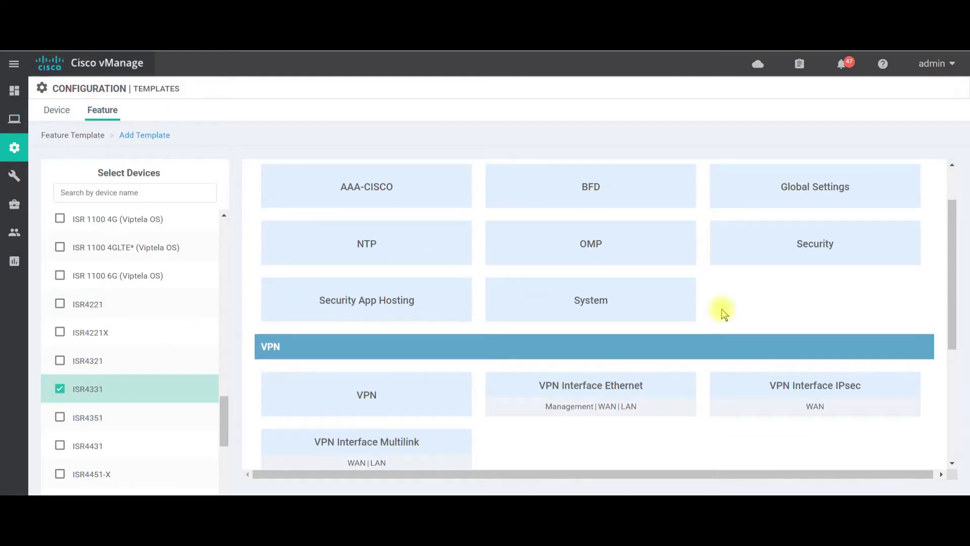
{"action": "scroll", "coordinate": [548, 349], "scroll_direction": "down", "scroll_amount": 2}
{"action": "scroll", "coordinate": [548, 349], "scroll_direction": "down", "scroll_amount": 1}
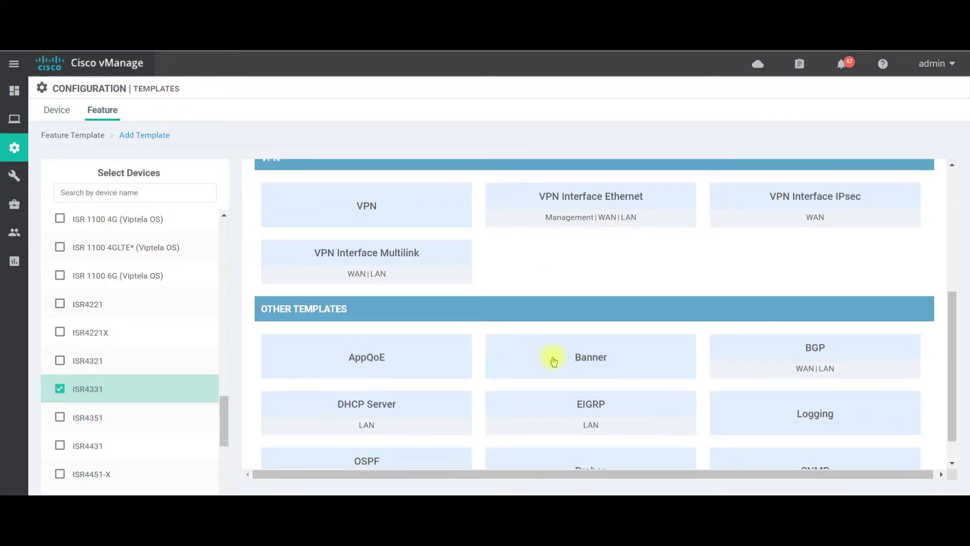
{"action": "left_click", "coordinate": [588, 356]}
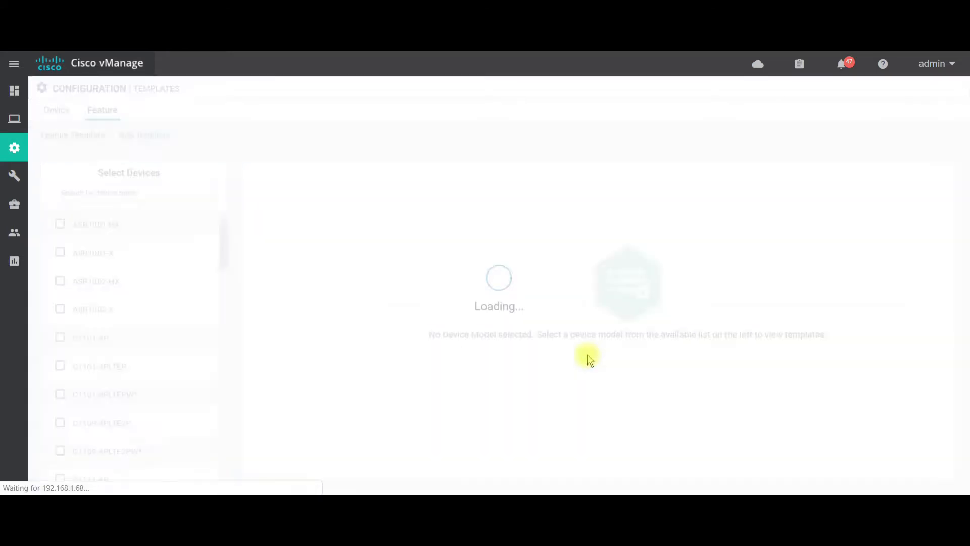
Enter GLOBAL-BANNER as both the name and the description of the banner template.
{"action": "left_click", "coordinate": [214, 193]}
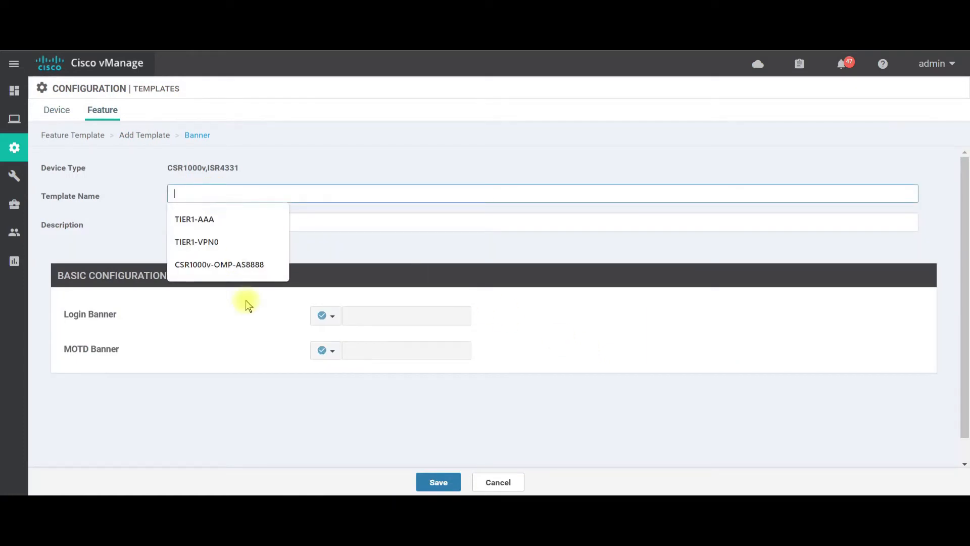
{"action": "type", "text": "GLO"}
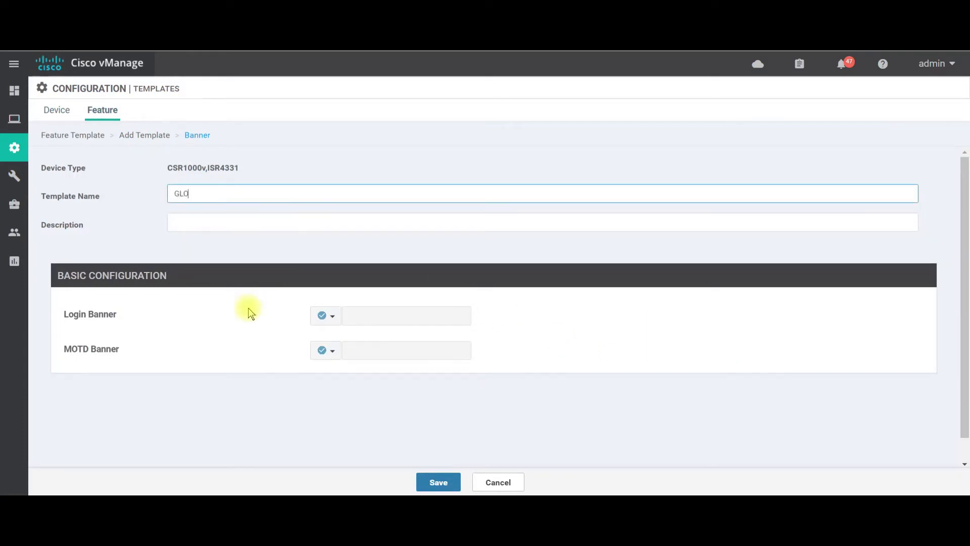
{"action": "type", "text": "BAL-BANNER"}
{"action": "left_click_drag", "start_coordinate": [237, 190], "coordinate": [166, 191]}
{"action": "key", "text": "ctrl+c"}
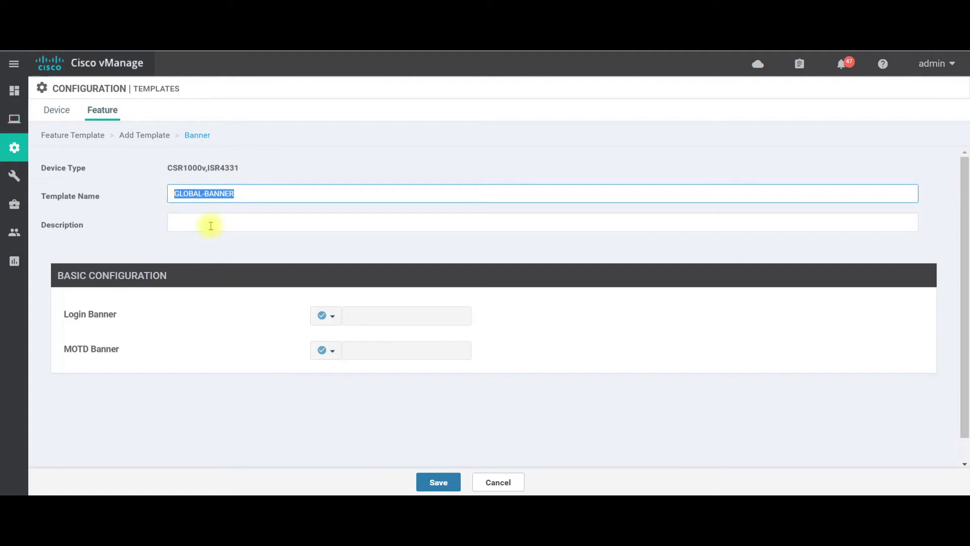
{"action": "left_click", "coordinate": [209, 219]}
{"action": "key", "text": "ctrl+v"}
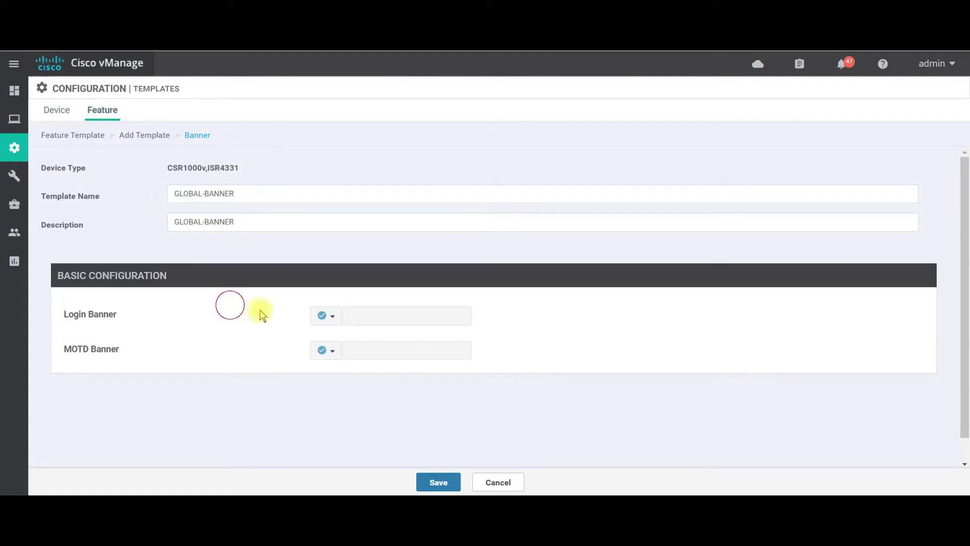
Set the login banner's scope to Device Specific with the key banner_login.
{"action": "left_click", "coordinate": [340, 318]}
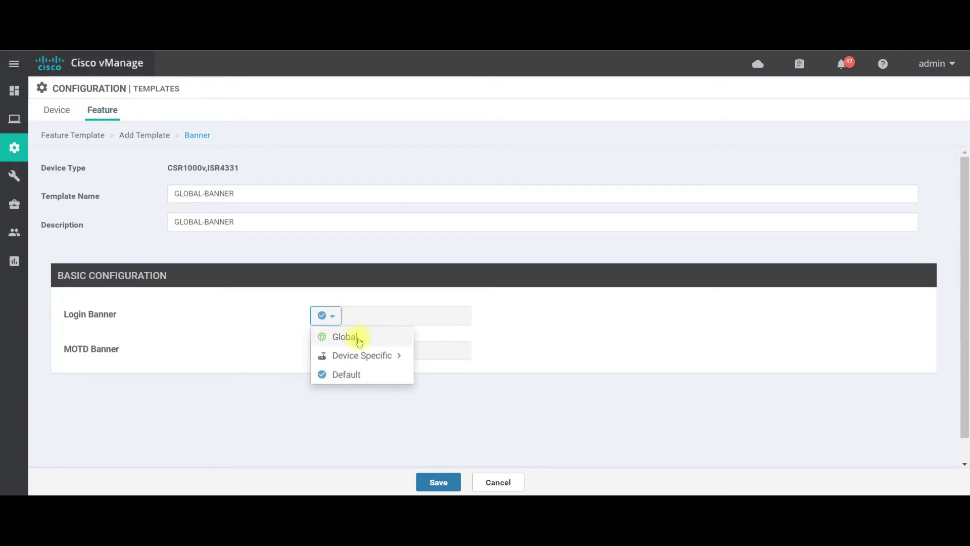
{"action": "mouse_move", "coordinate": [359, 363]}
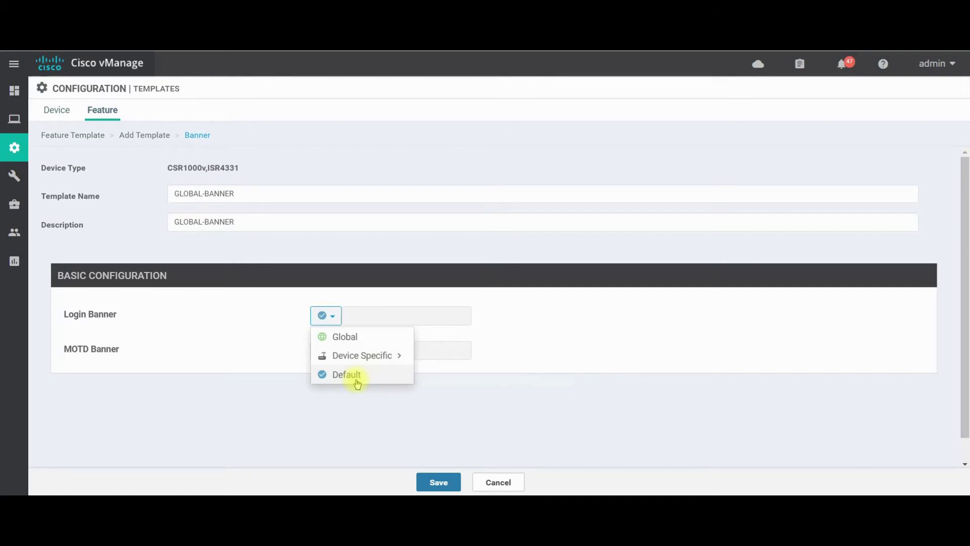
{"action": "mouse_move", "coordinate": [394, 358]}
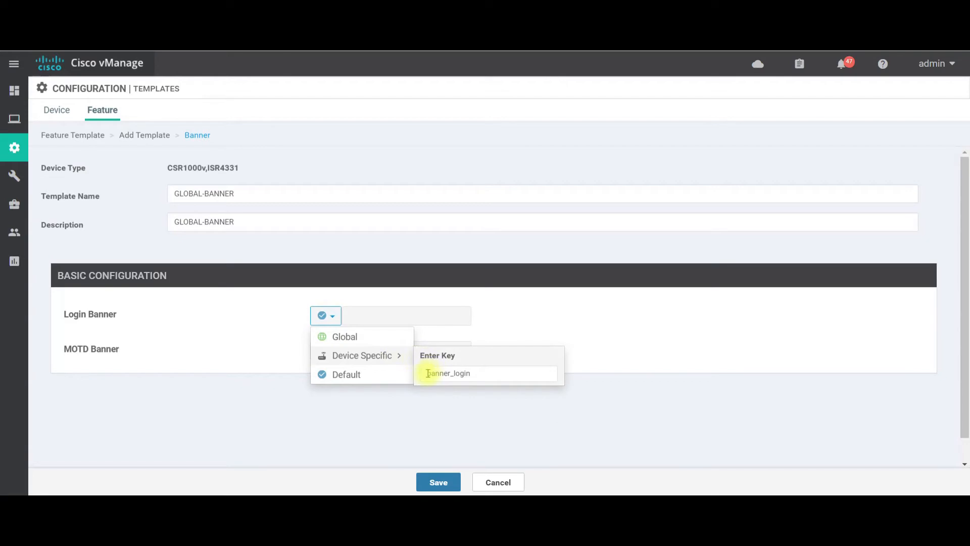
{"action": "left_click_drag", "start_coordinate": [424, 374], "coordinate": [474, 376]}
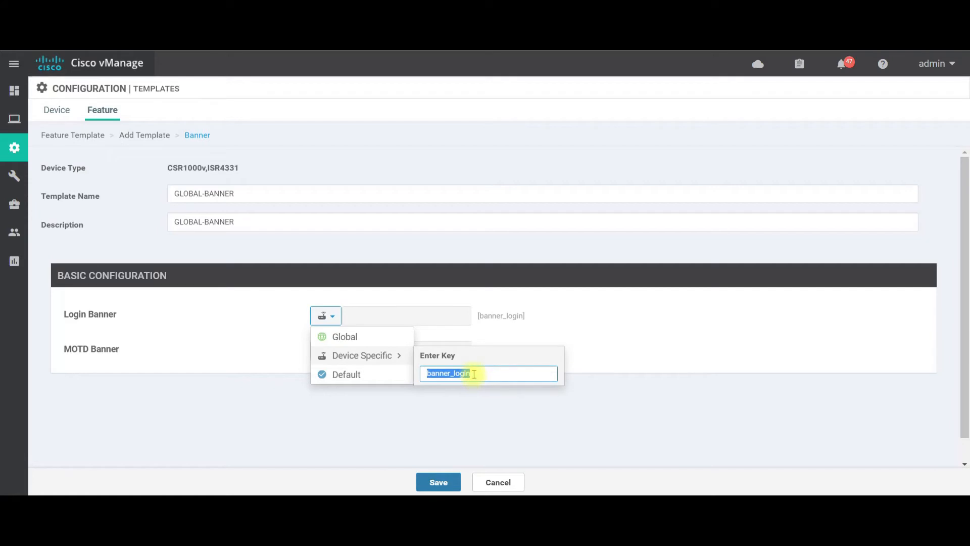
Set the login banner's scope to Global and enter the banner text HELLOW WORLD.
{"action": "left_click", "coordinate": [346, 337]}
{"action": "left_click", "coordinate": [363, 315]}
{"action": "type", "text": "HELLOW WORLD"}
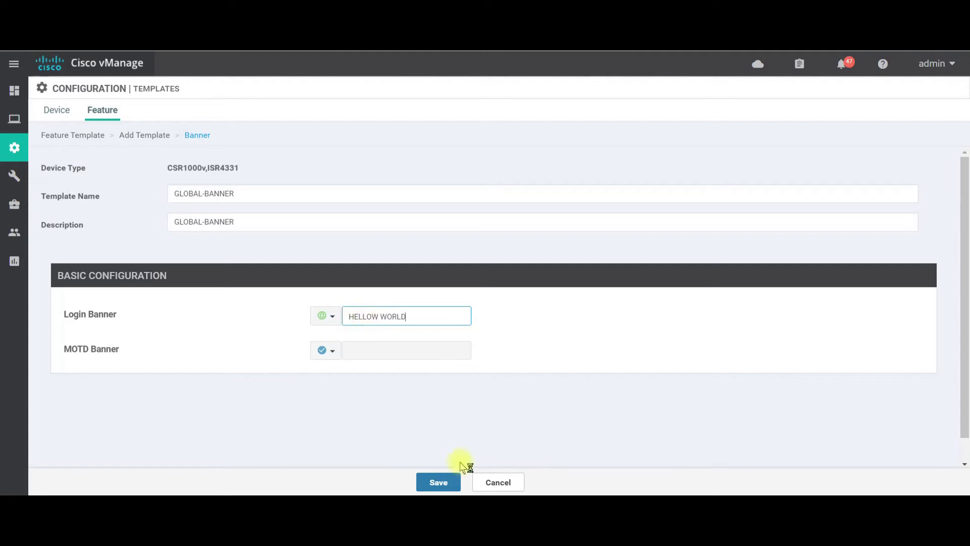
Save the GLOBAL-BANNER feature template and open the ISR4431 device template for editing.
{"action": "left_click", "coordinate": [439, 480]}
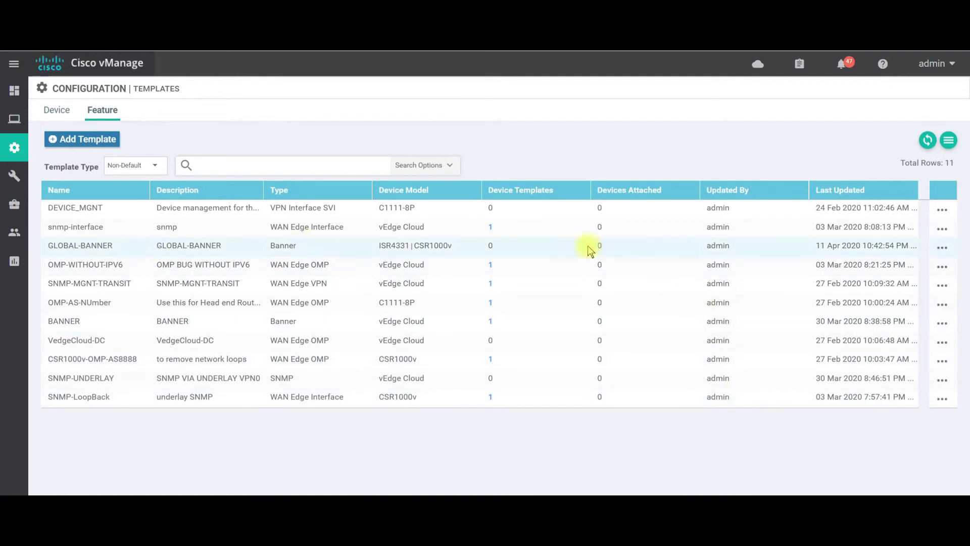
{"action": "left_click", "coordinate": [56, 114]}
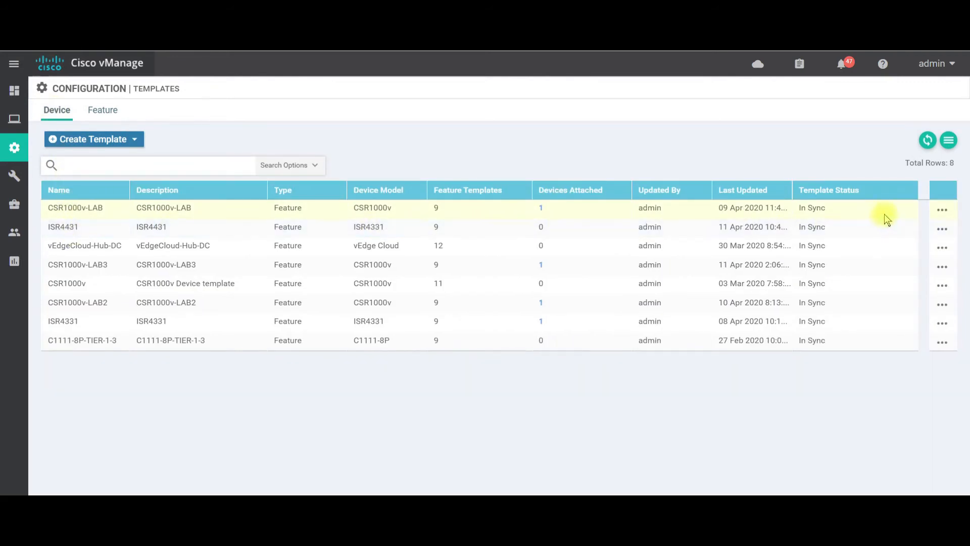
{"action": "left_click", "coordinate": [939, 230]}
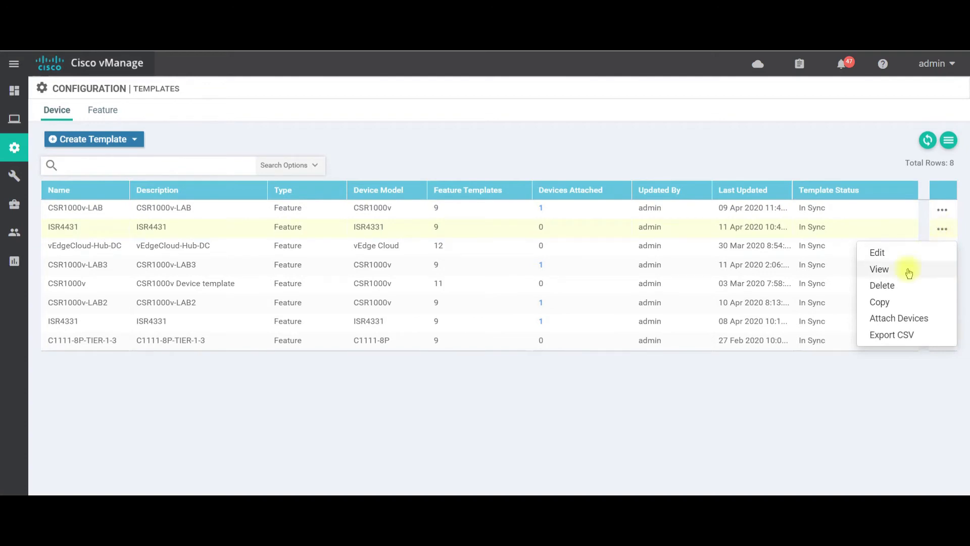
{"action": "left_click", "coordinate": [889, 252]}
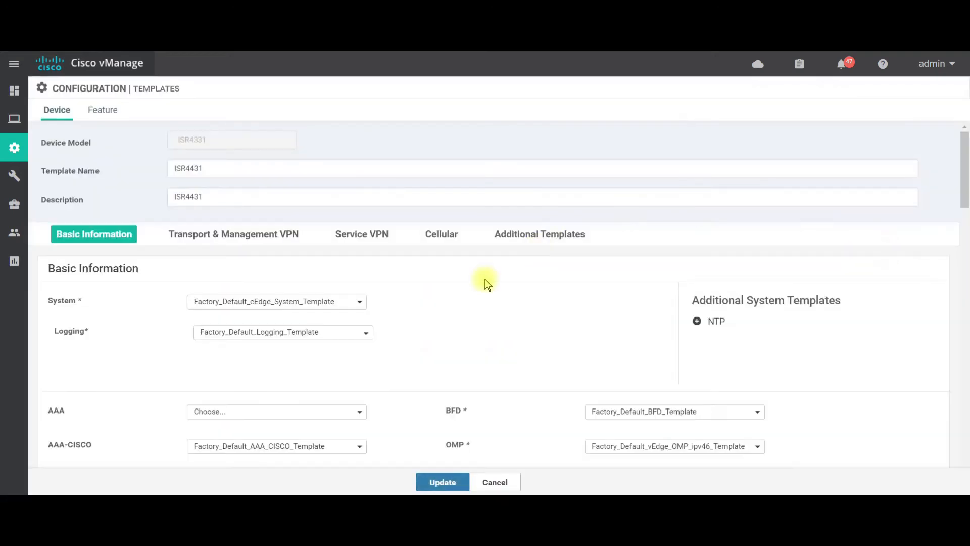
Assign GLOBAL-BANNER as the banner among the ISR4431 device template's additional templates and update the template.
{"action": "scroll", "coordinate": [123, 305], "scroll_direction": "down", "scroll_amount": 2}
{"action": "scroll", "coordinate": [126, 306], "scroll_direction": "down", "scroll_amount": 20}
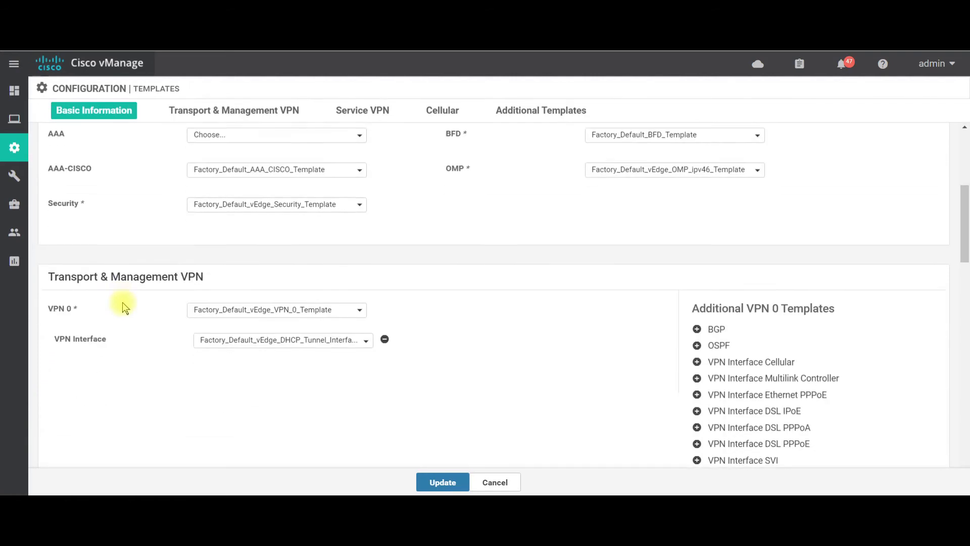
{"action": "scroll", "coordinate": [129, 304], "scroll_direction": "down", "scroll_amount": 5}
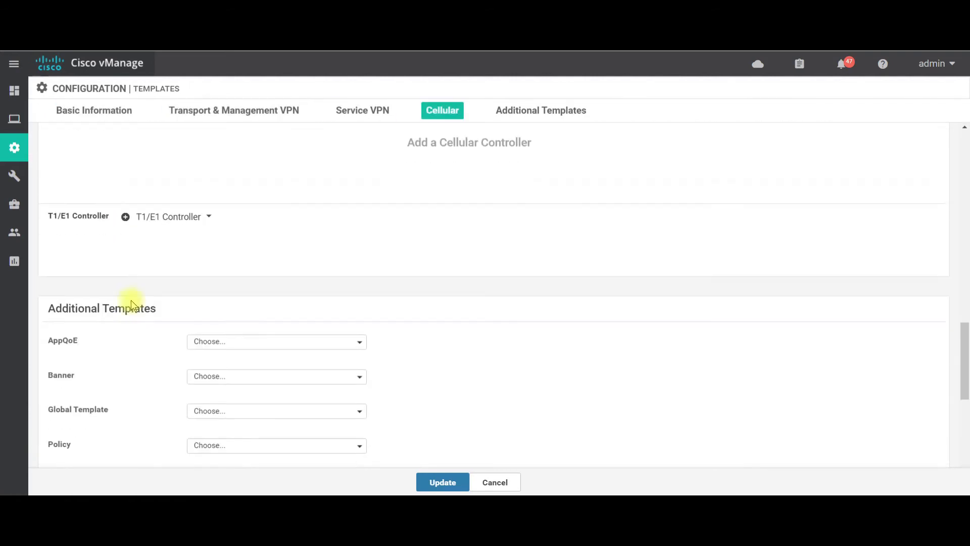
{"action": "left_click", "coordinate": [243, 266]}
{"action": "left_click", "coordinate": [242, 305]}
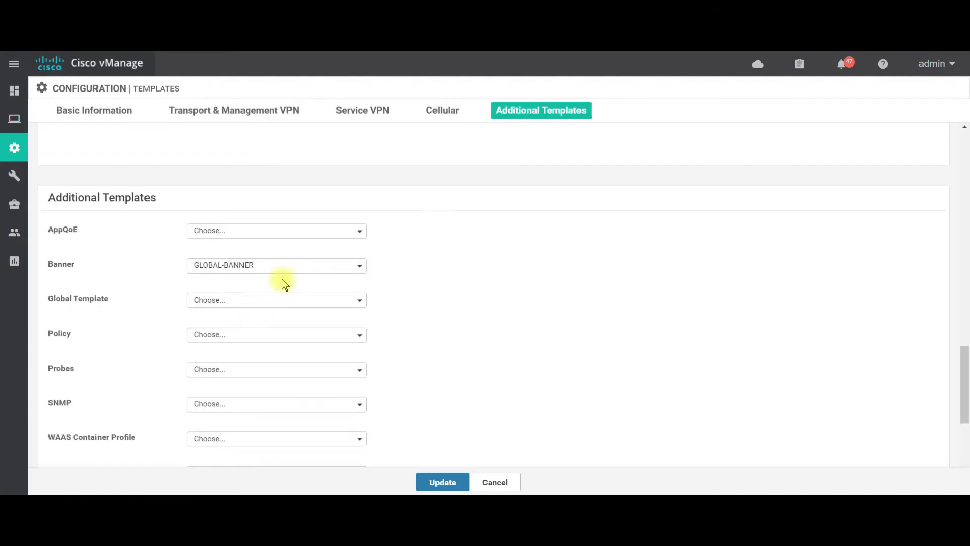
{"action": "left_click", "coordinate": [460, 485]}
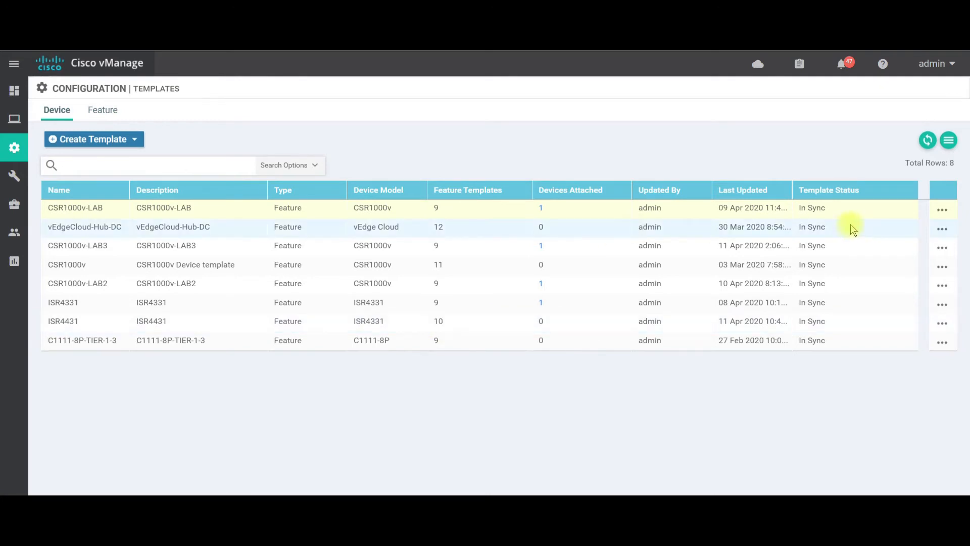
Attach the vedge device with IP 10.10.10.2 to the vEdgeCloud-Hub-DC device template.
{"action": "left_click", "coordinate": [942, 230]}
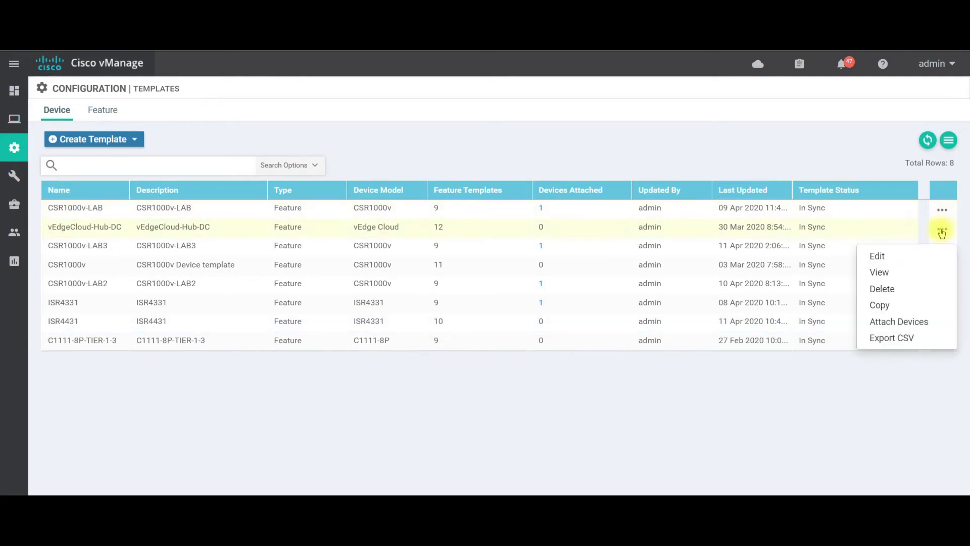
{"action": "left_click", "coordinate": [898, 322]}
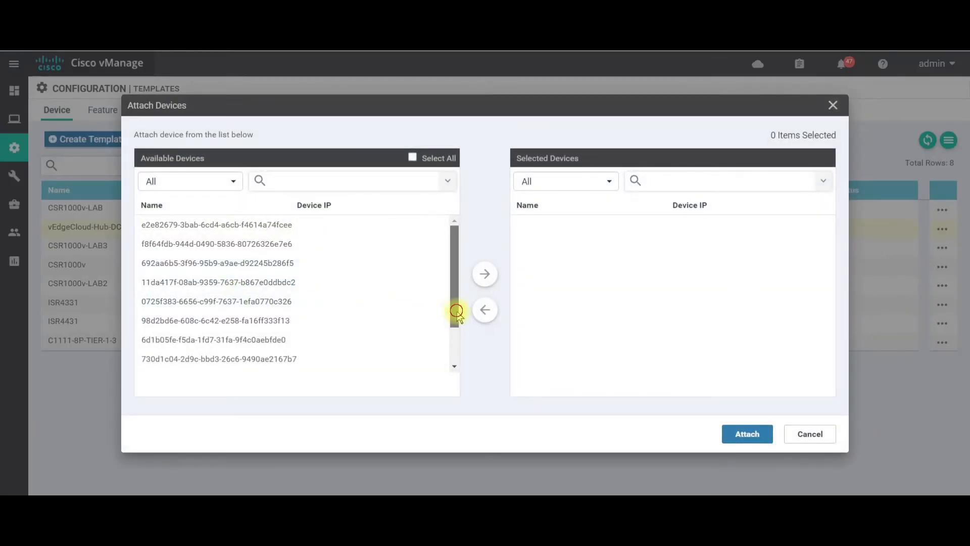
{"action": "left_click_drag", "start_coordinate": [457, 309], "coordinate": [318, 362]}
{"action": "left_click", "coordinate": [310, 324]}
{"action": "left_click", "coordinate": [484, 283]}
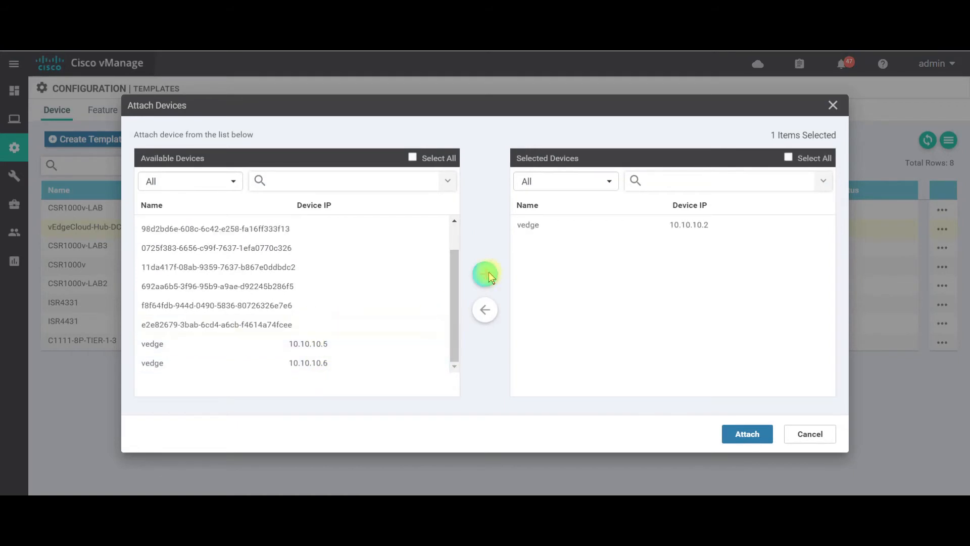
{"action": "left_click", "coordinate": [749, 435]}
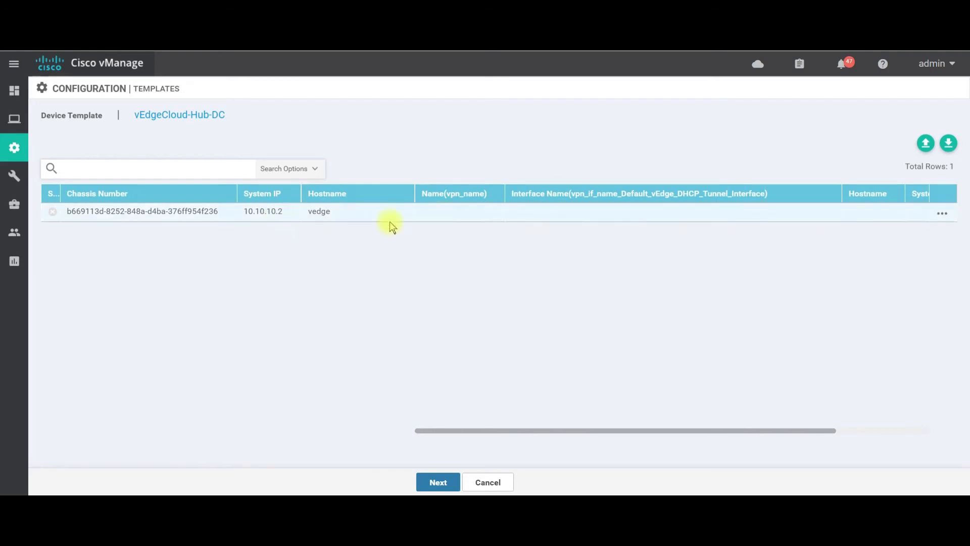
Edit the attached device's template variables, setting the VPN name to VPN0 and the tunnel interface name to GE0/0.
{"action": "left_click", "coordinate": [943, 214]}
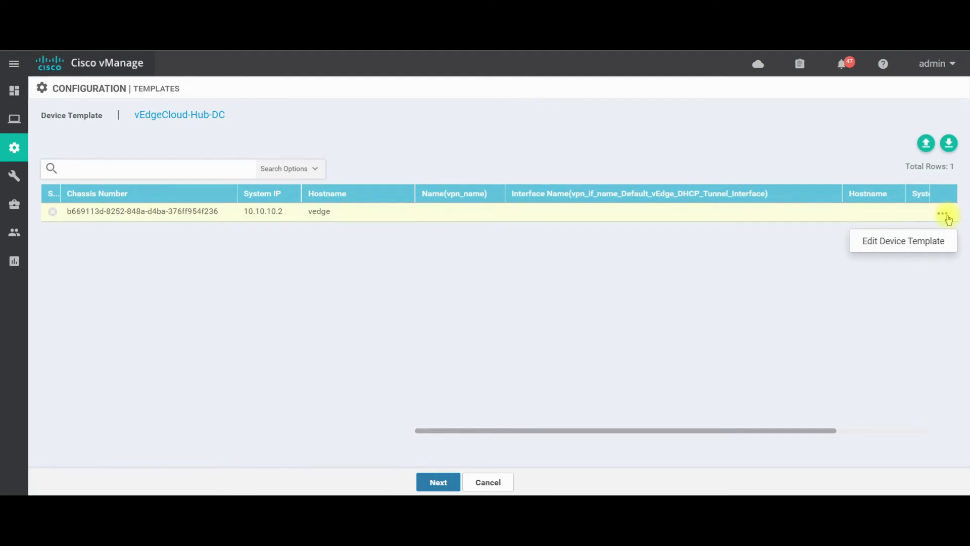
{"action": "left_click", "coordinate": [921, 247]}
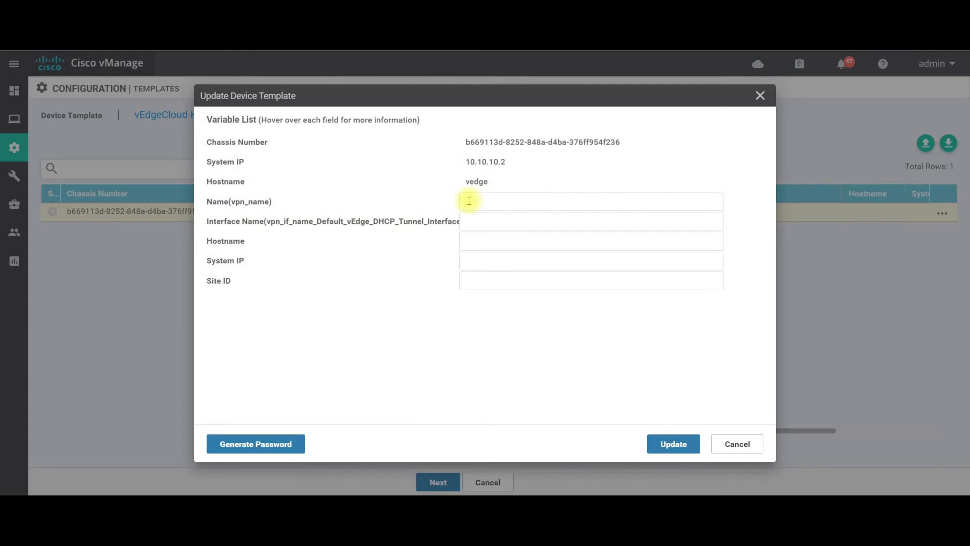
{"action": "left_click", "coordinate": [470, 202]}
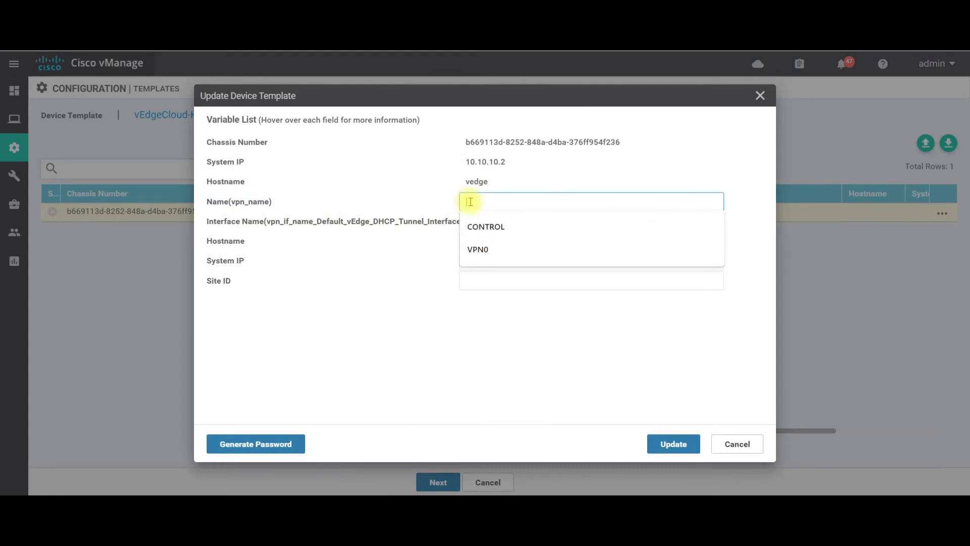
{"action": "left_click", "coordinate": [478, 251]}
{"action": "left_click", "coordinate": [472, 221]}
{"action": "left_click", "coordinate": [479, 248]}
Set the device's hostname to VEDGE01, system IP to 1.1.1.13 and site ID to 2, and update the variables.
{"action": "left_click", "coordinate": [479, 241]}
{"action": "left_click", "coordinate": [478, 265]}
{"action": "left_click", "coordinate": [479, 262]}
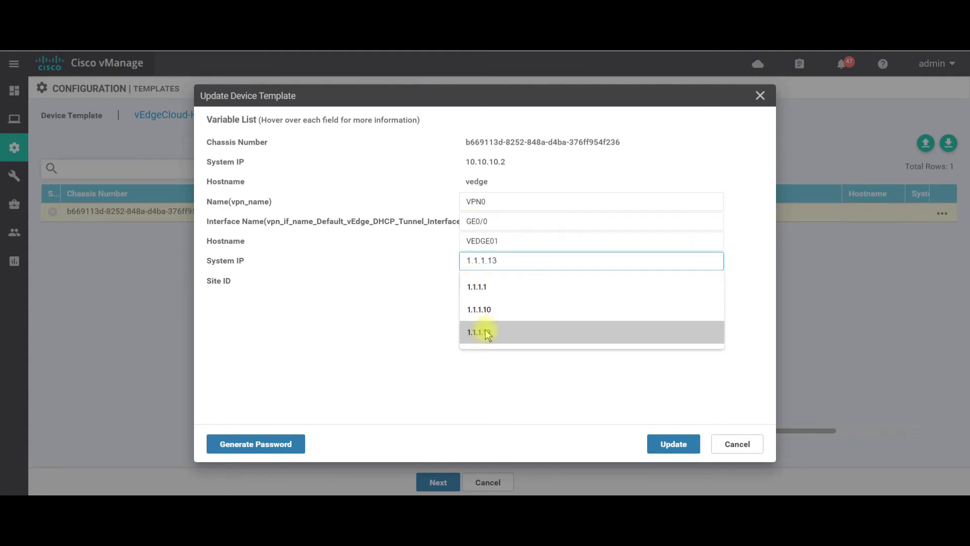
{"action": "left_click", "coordinate": [483, 333]}
{"action": "left_click", "coordinate": [485, 283]}
{"action": "left_click", "coordinate": [480, 303]}
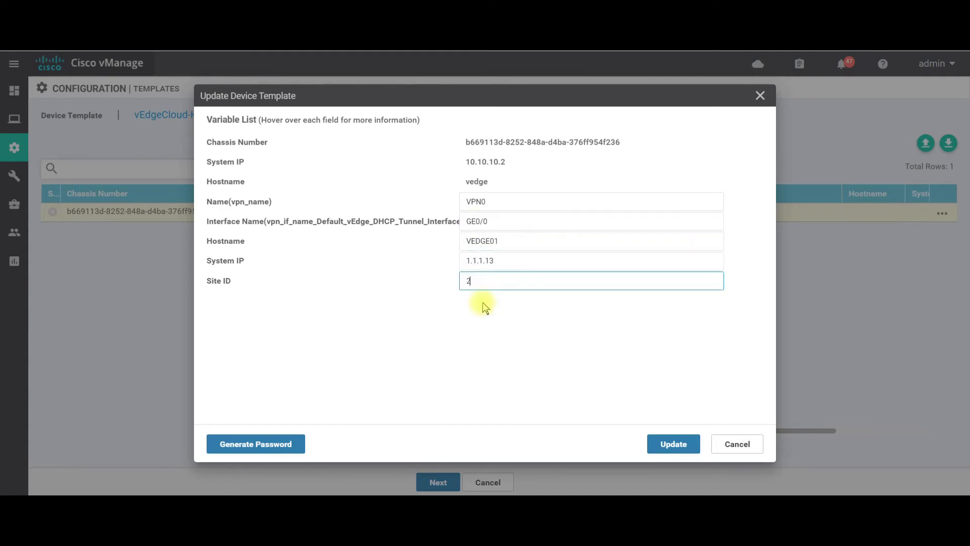
{"action": "left_click", "coordinate": [677, 451]}
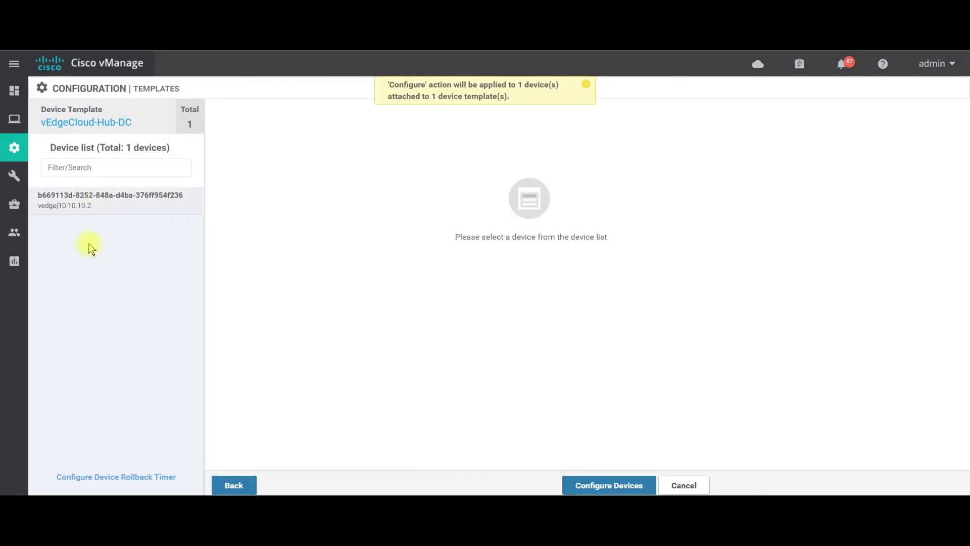
Open the configuration preview for the vedge device and examine the server message's details.
{"action": "left_click", "coordinate": [84, 207]}
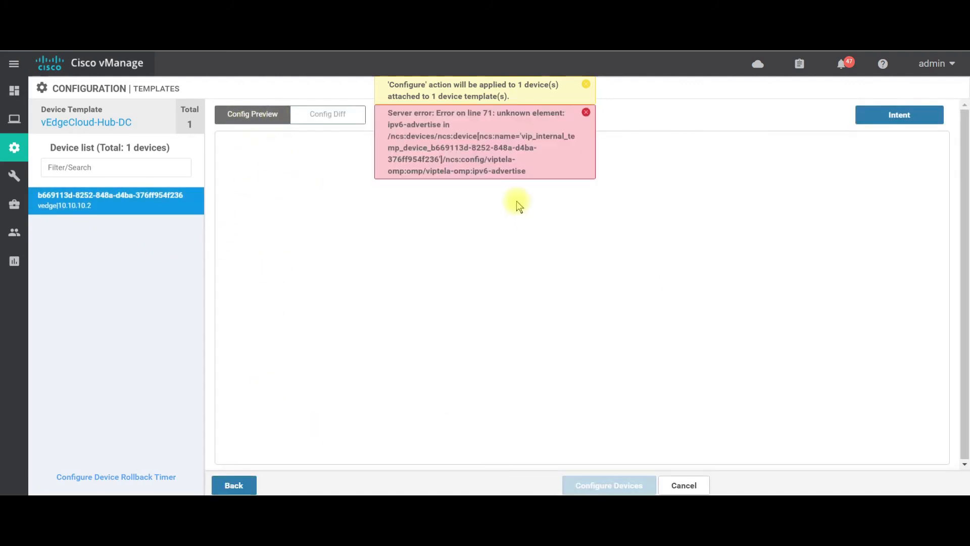
{"action": "left_click_drag", "start_coordinate": [528, 171], "coordinate": [394, 172]}
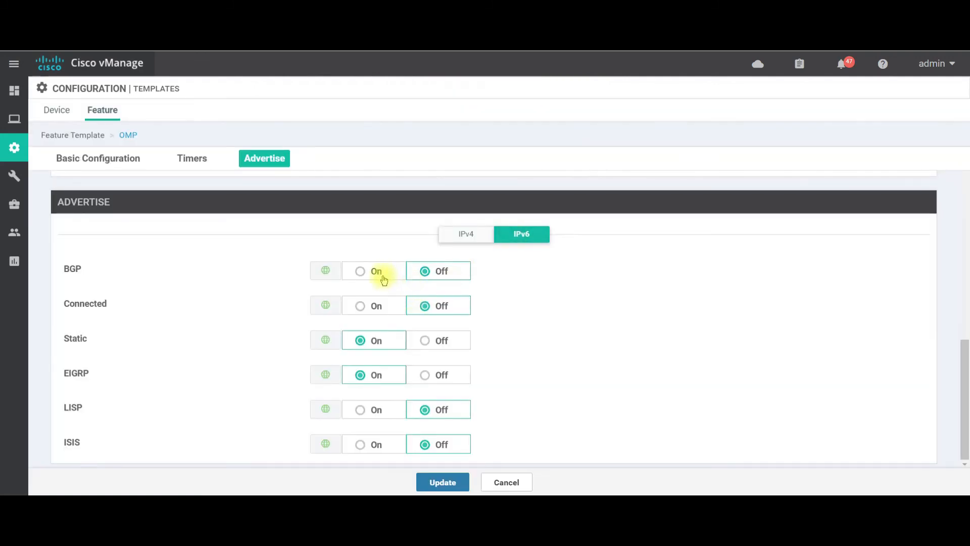
Turn off IPv6 advertising of Static and EIGRP routes in the OMP feature template.
{"action": "left_click", "coordinate": [427, 343]}
{"action": "left_click", "coordinate": [432, 371]}
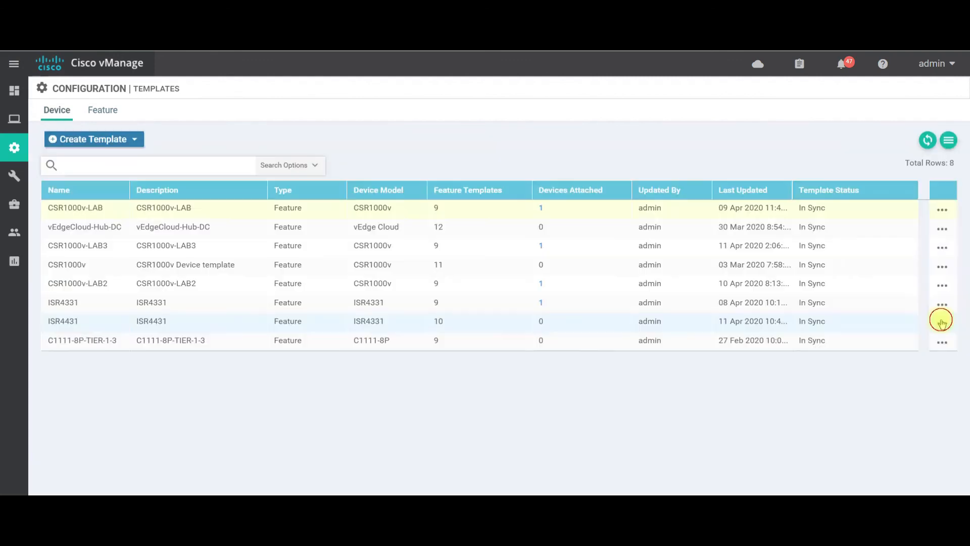
Export the ISR4431 device template to CSV and open the exported file in Excel.
{"action": "left_click", "coordinate": [942, 323]}
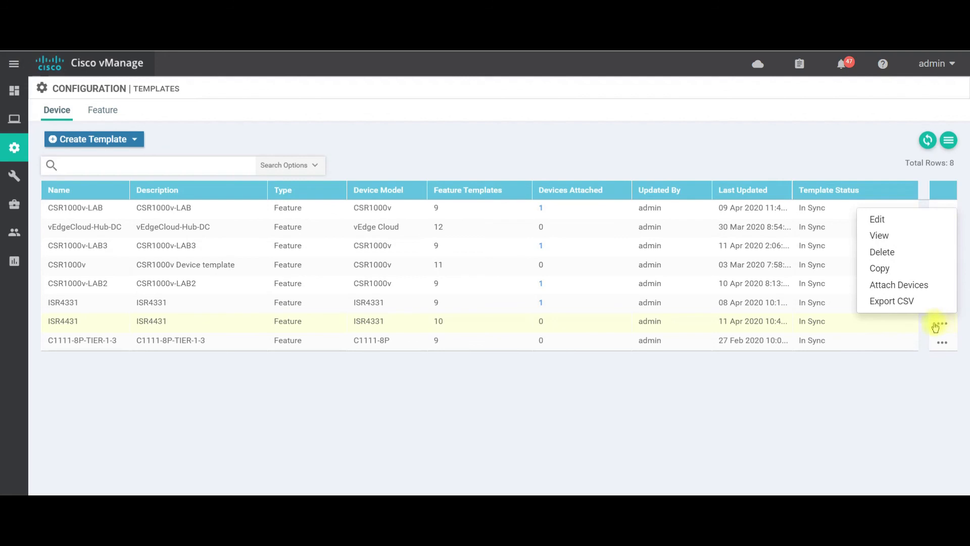
{"action": "left_click", "coordinate": [905, 303]}
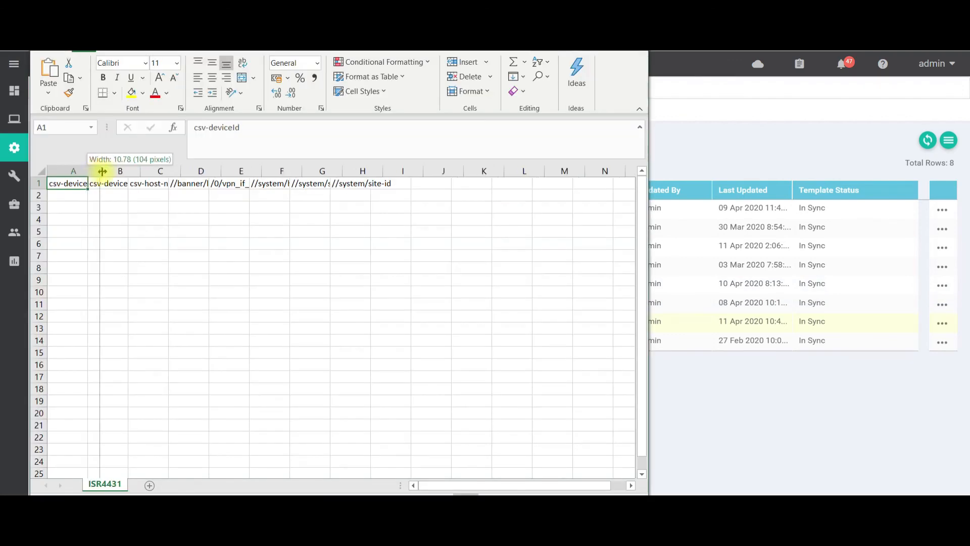
Widen columns A to D to show their headers in full and select the whole header row.
{"action": "left_click_drag", "start_coordinate": [97, 171], "coordinate": [105, 171]}
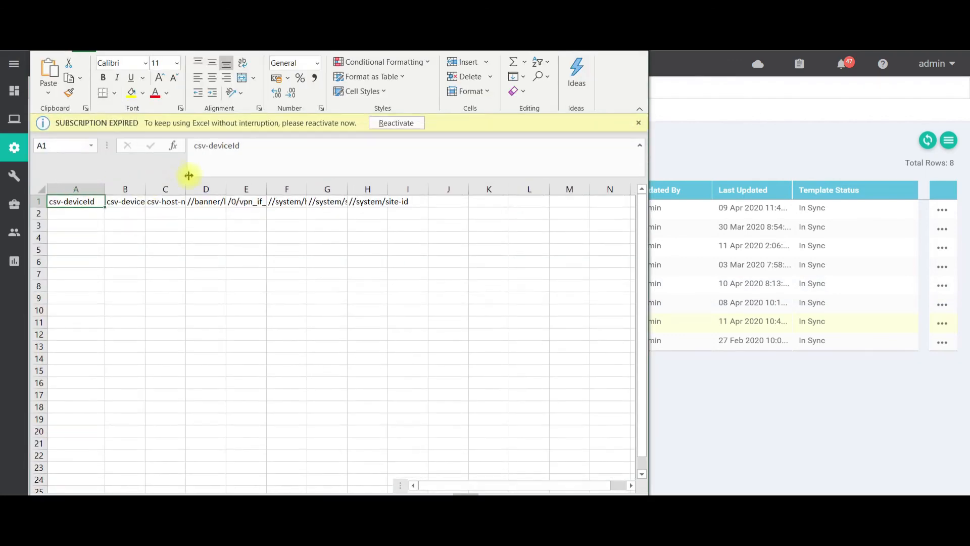
{"action": "left_click_drag", "start_coordinate": [245, 190], "coordinate": [277, 194]}
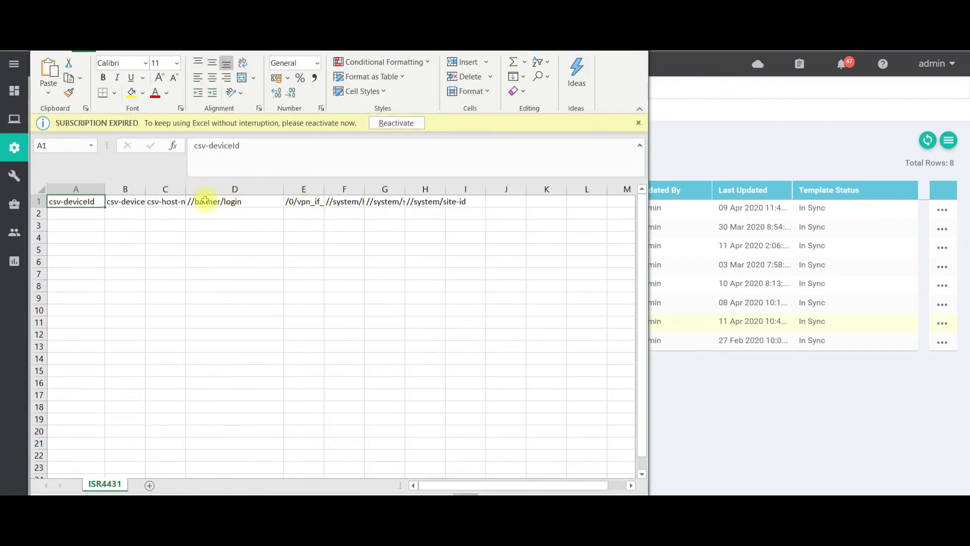
{"action": "left_click_drag", "start_coordinate": [186, 191], "coordinate": [238, 190]}
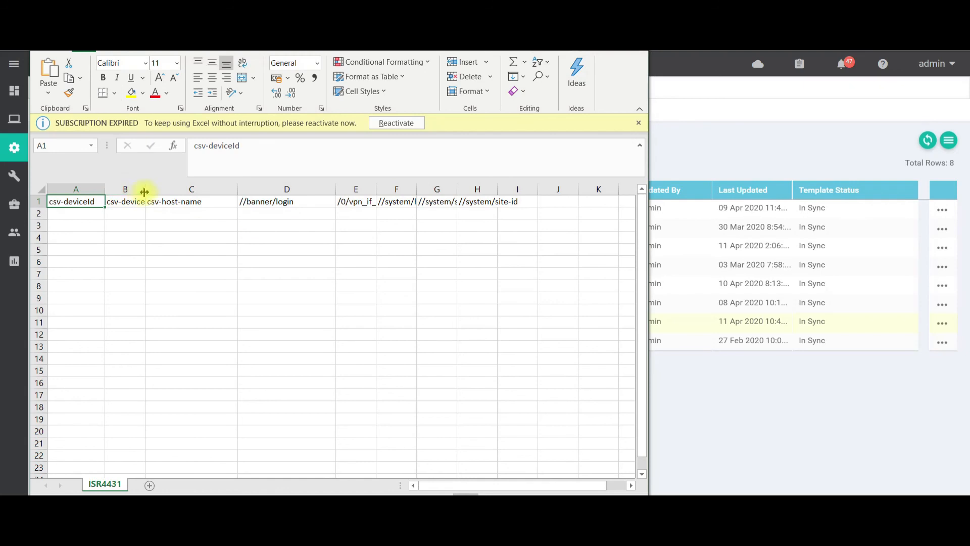
{"action": "left_click_drag", "start_coordinate": [145, 190], "coordinate": [171, 190]}
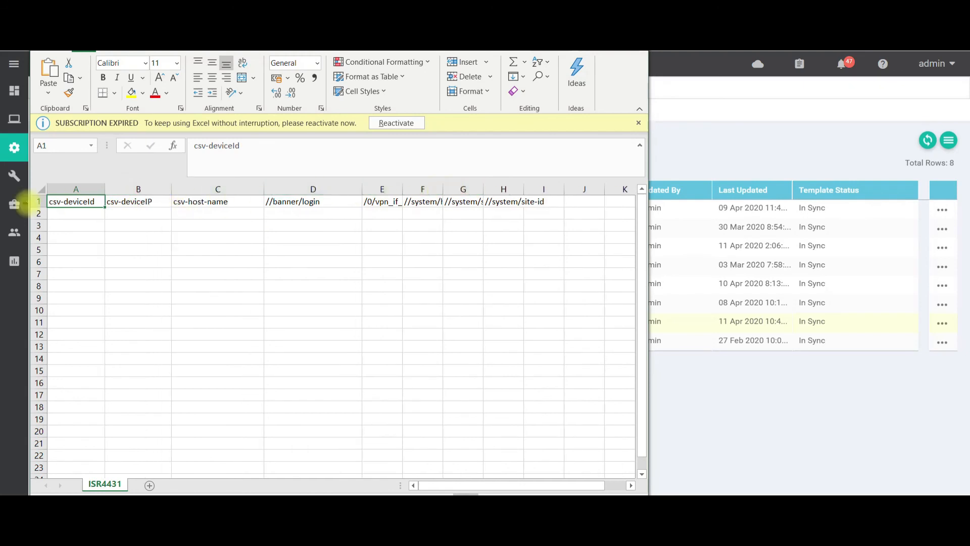
{"action": "left_click", "coordinate": [38, 201]}
{"action": "left_click", "coordinate": [468, 92]}
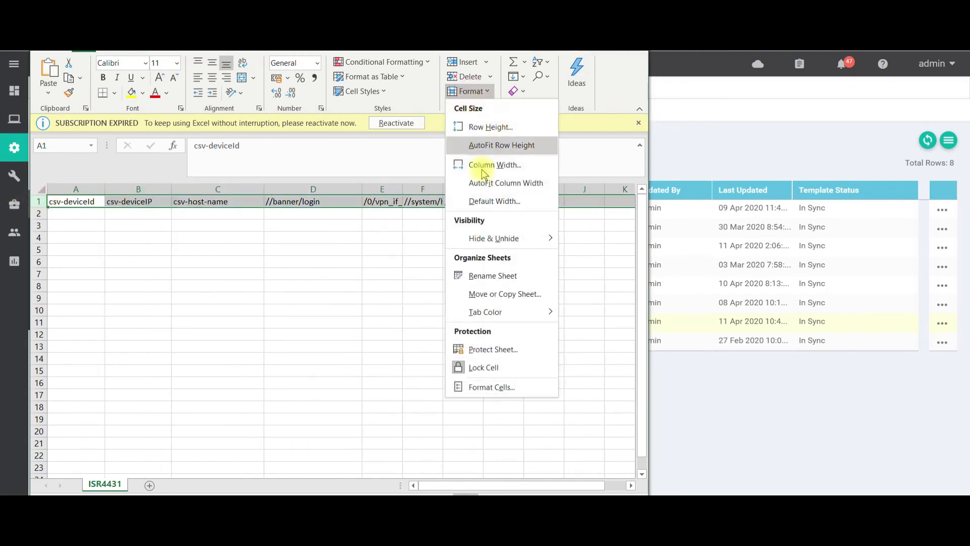
{"action": "left_click", "coordinate": [500, 200]}
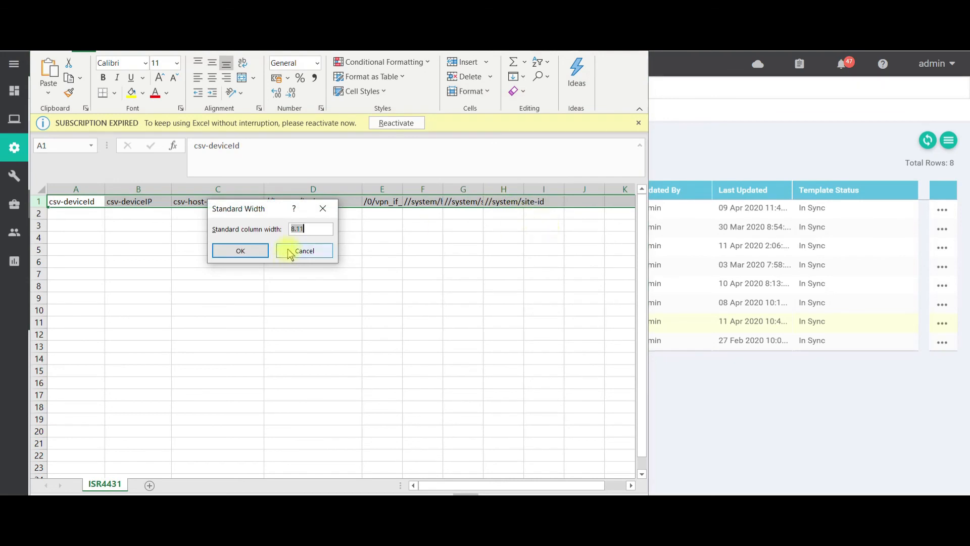
{"action": "left_click", "coordinate": [289, 251]}
AutoFit the column widths for the header row and widen the Excel window to review all the CSV fields.
{"action": "left_click", "coordinate": [465, 92]}
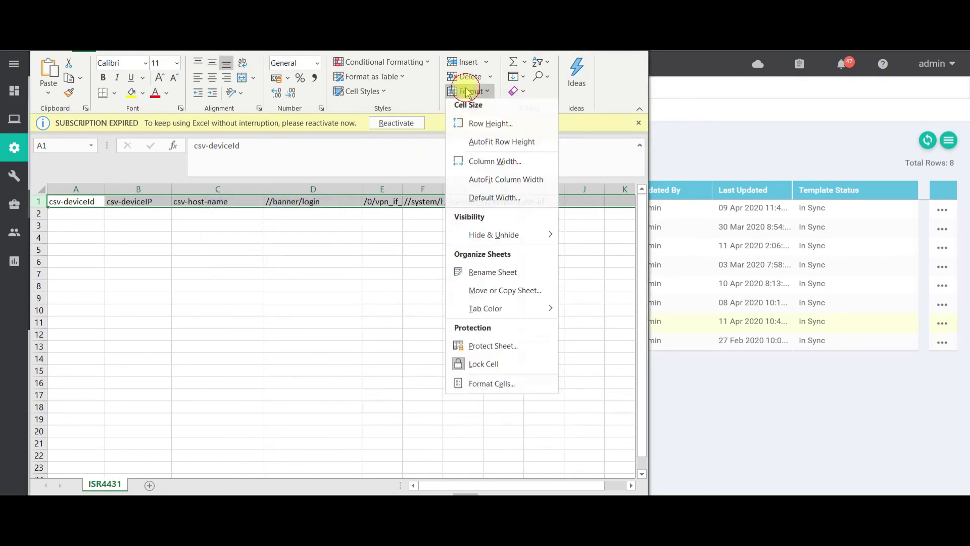
{"action": "left_click", "coordinate": [505, 182]}
{"action": "left_click_drag", "start_coordinate": [649, 288], "coordinate": [910, 286]}
{"action": "left_click_drag", "start_coordinate": [743, 486], "coordinate": [754, 485]}
{"action": "left_click_drag", "start_coordinate": [758, 486], "coordinate": [703, 487]}
Close ISR4431.csv without saving the changes.
{"action": "key", "text": "alt+F4"}
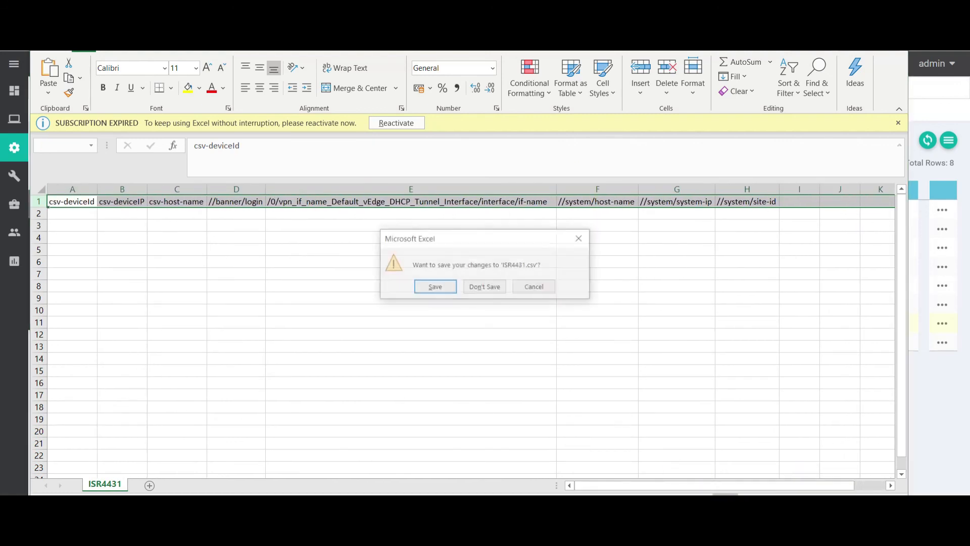
{"action": "left_click", "coordinate": [483, 287]}
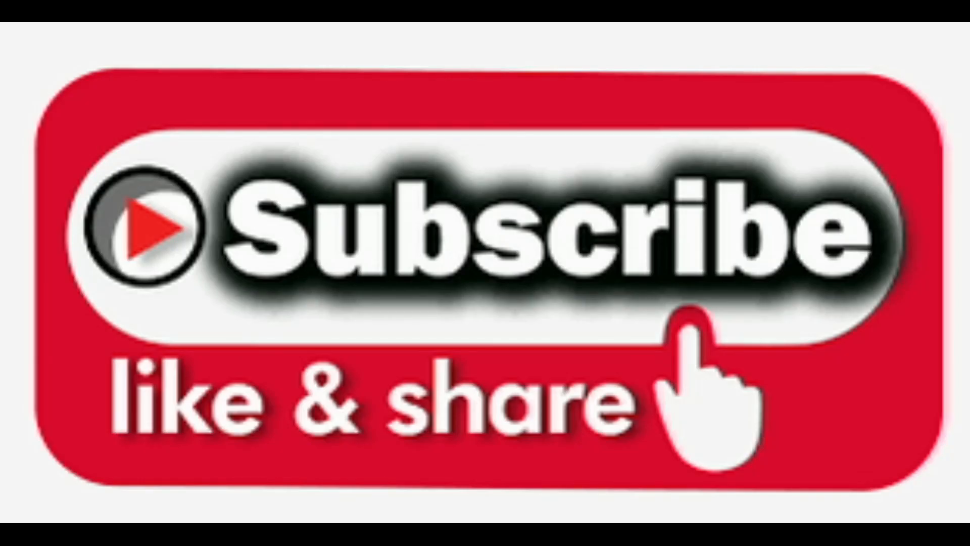